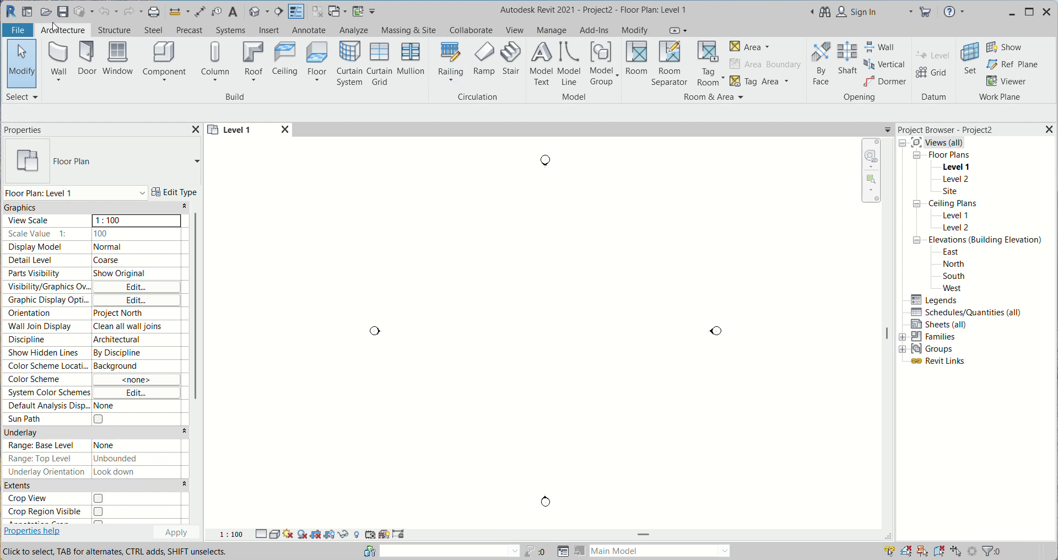
After briefly viewing the railing options, create a new family from Metric Profile.rft
click(454, 83)
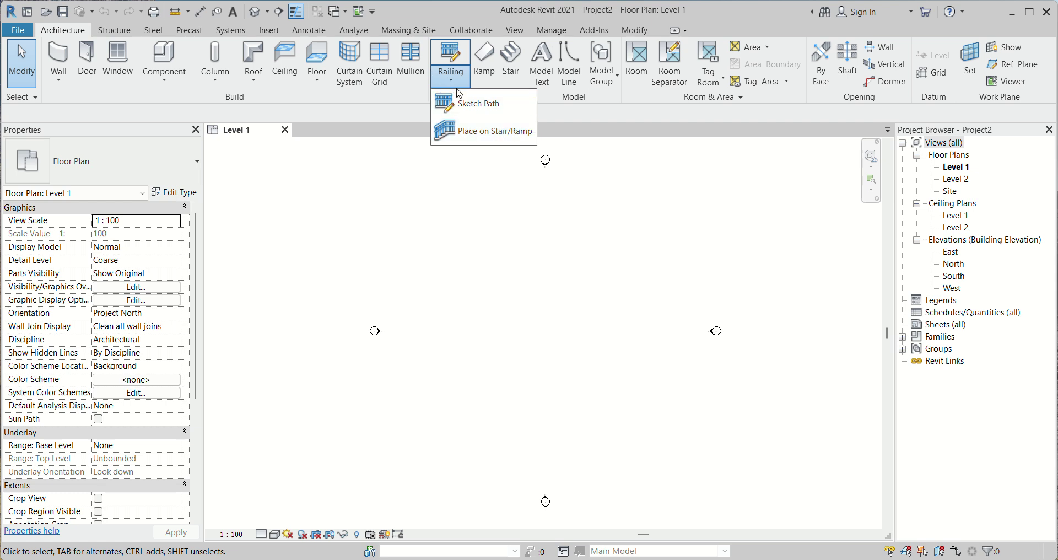
click(498, 245)
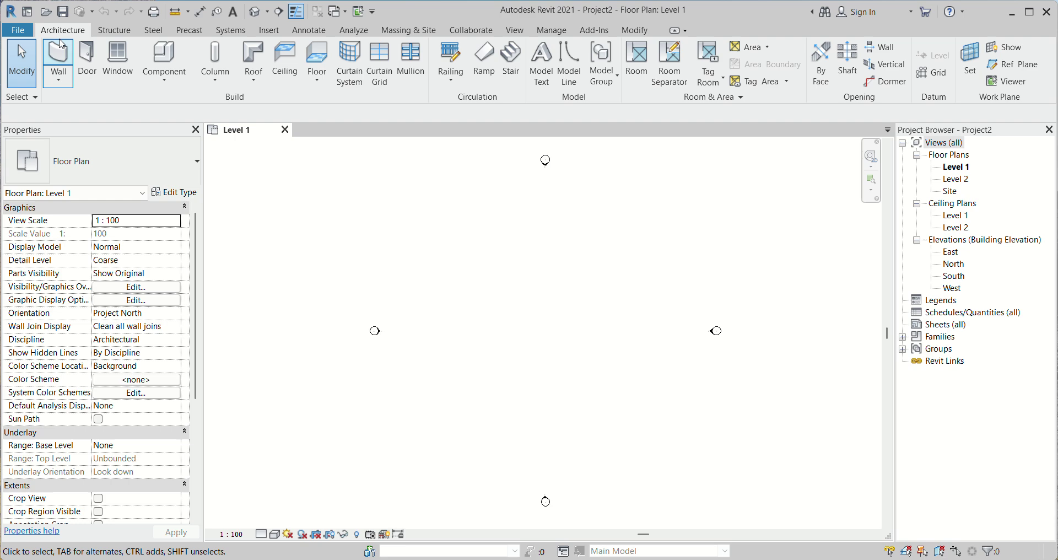
click(24, 31)
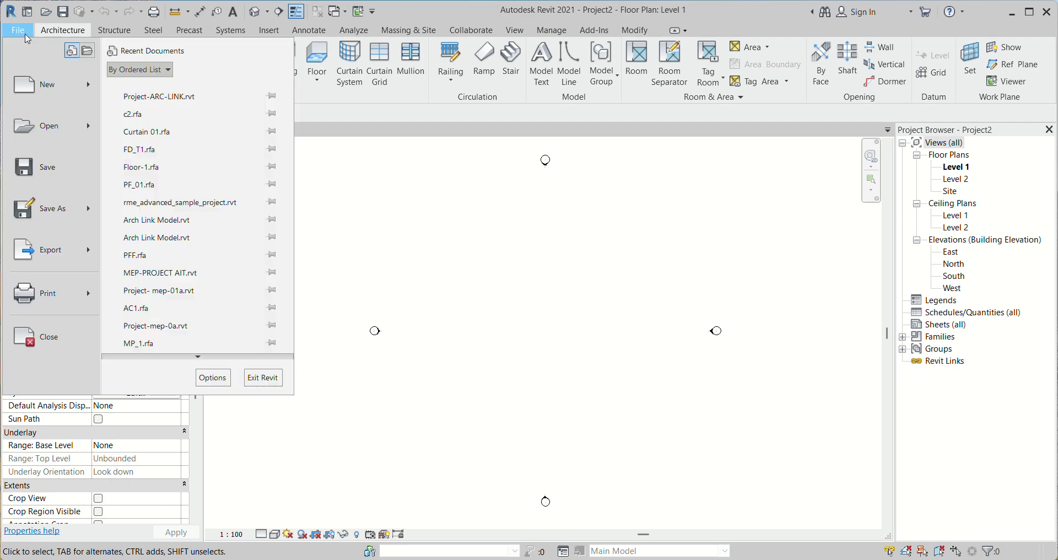
click(165, 131)
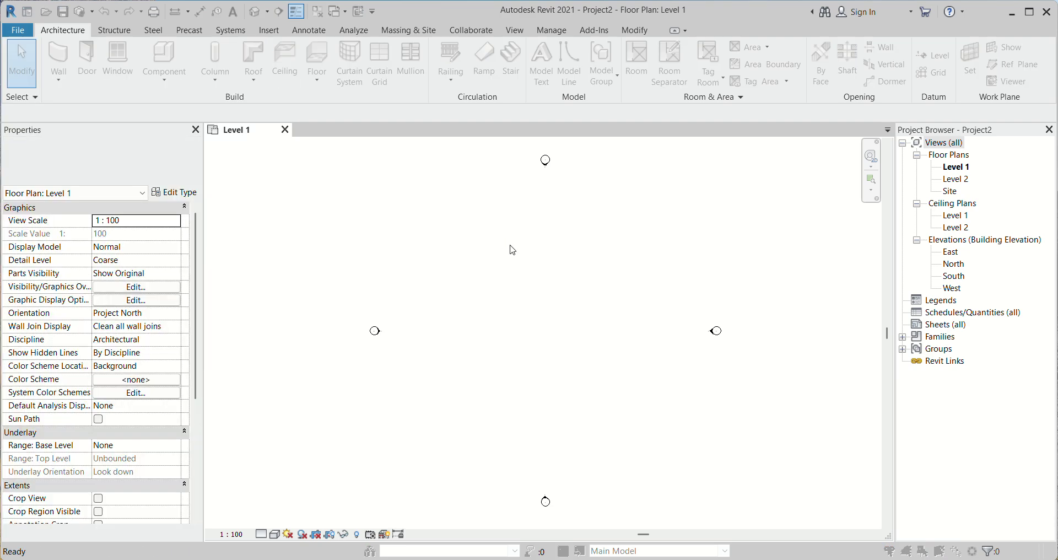
mouse_move(494, 347)
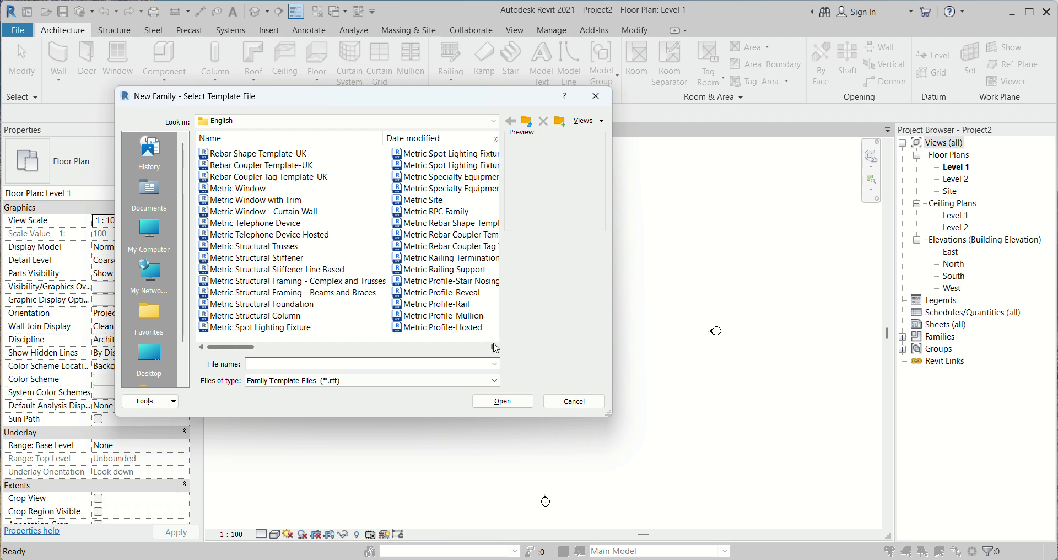
click(495, 348)
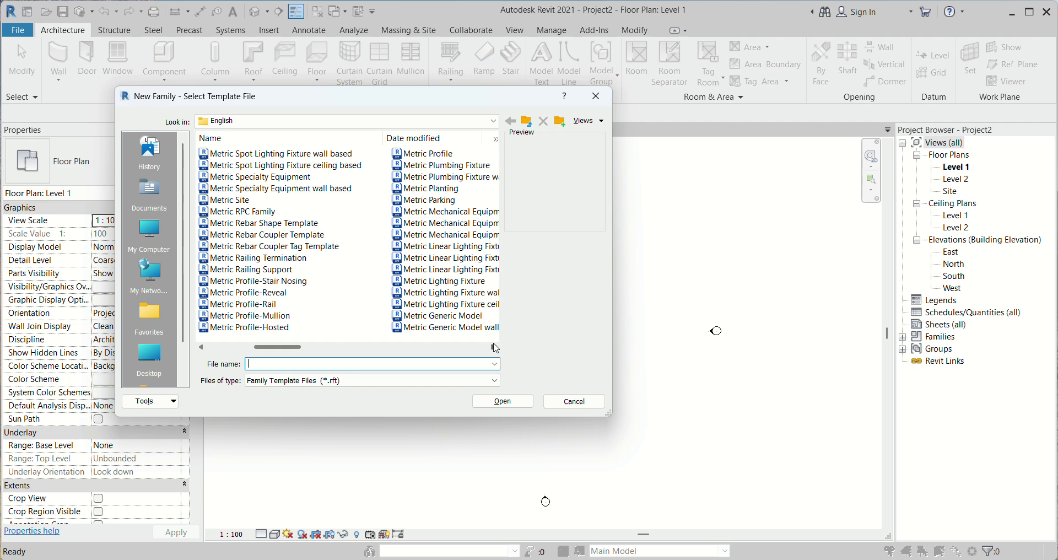
click(427, 153)
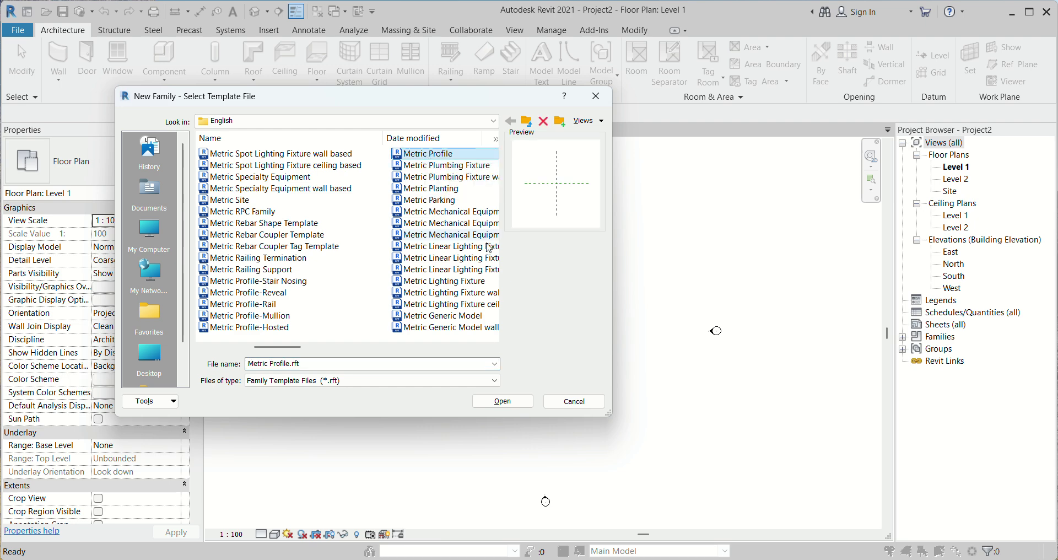
click(529, 404)
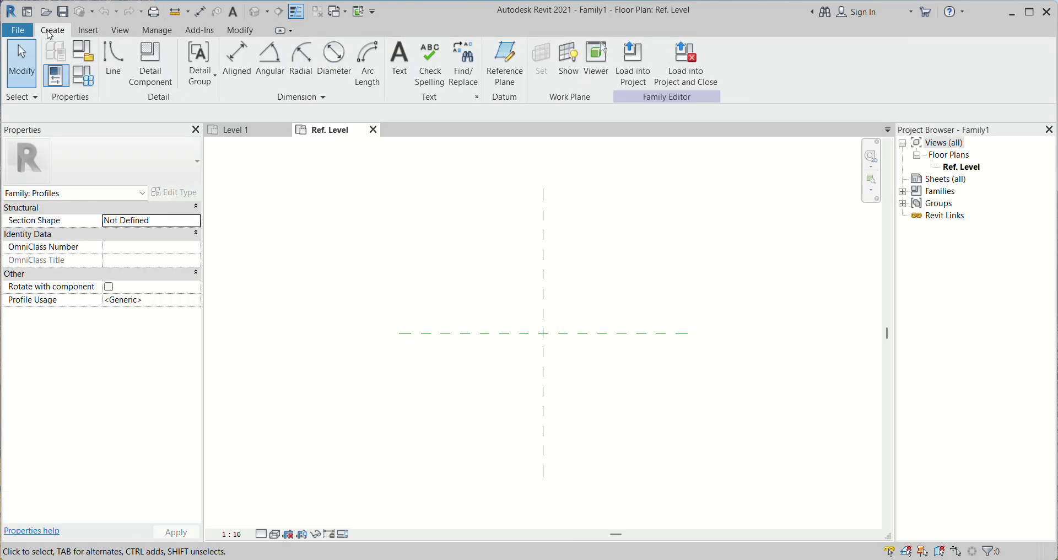
Draw one vertical reference plane right of centre and one horizontal plane below centre
click(504, 62)
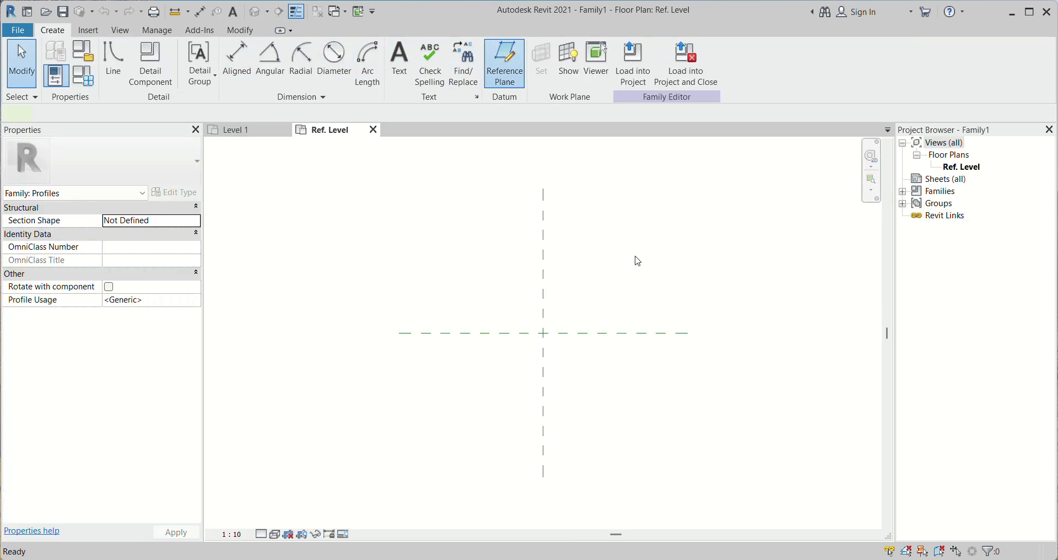
click(585, 252)
click(584, 413)
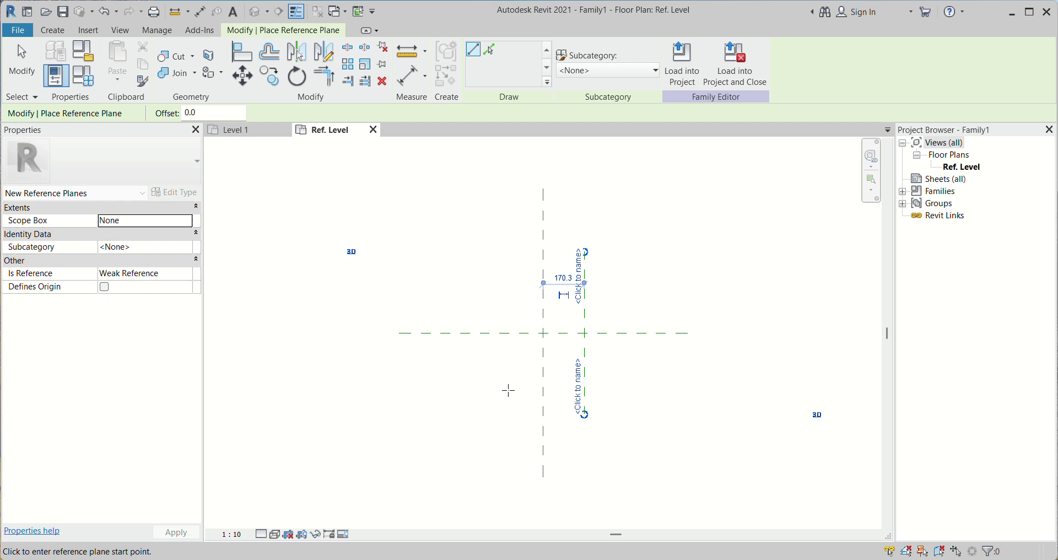
click(493, 371)
click(627, 370)
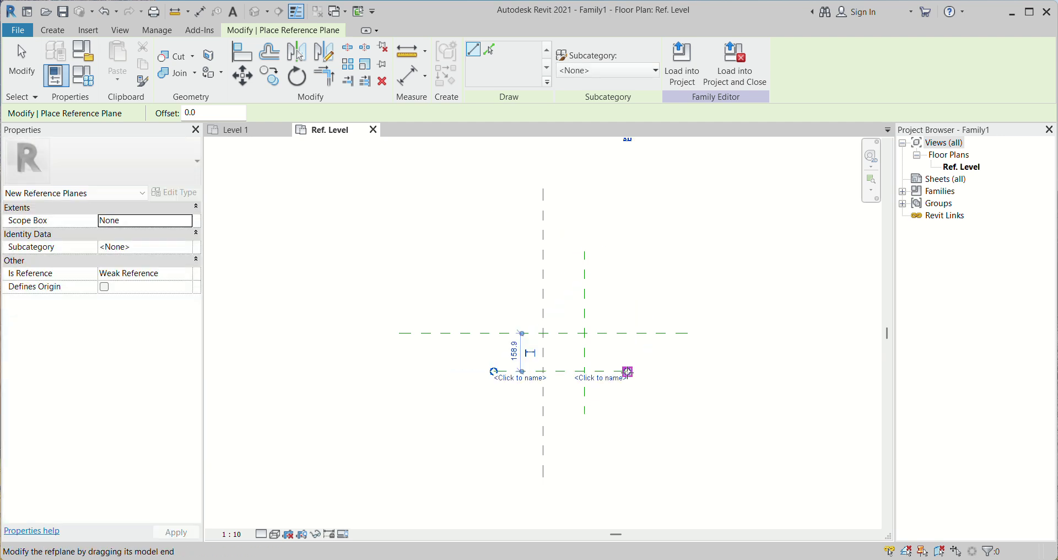
key(Escape)
key(Escape)
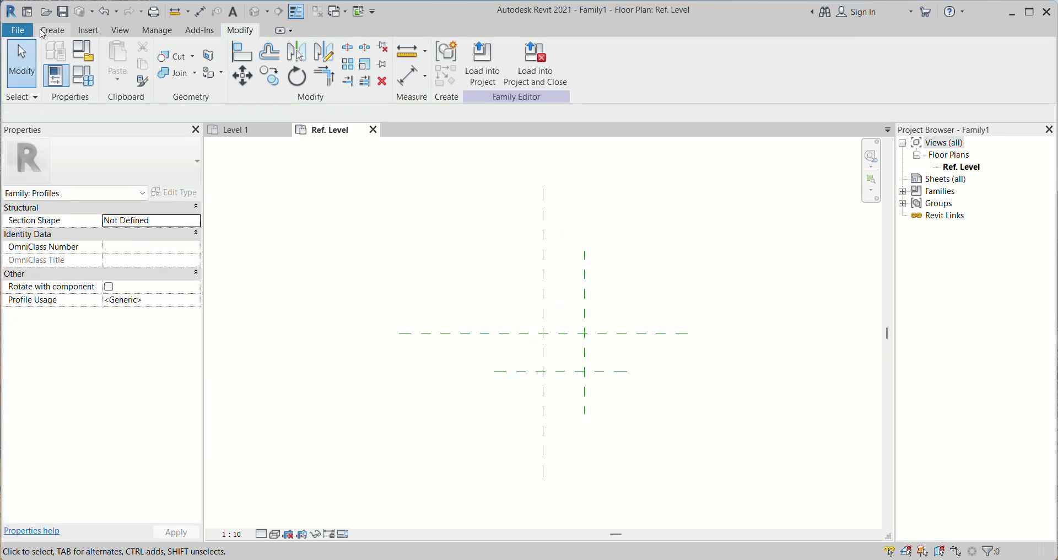
click(53, 30)
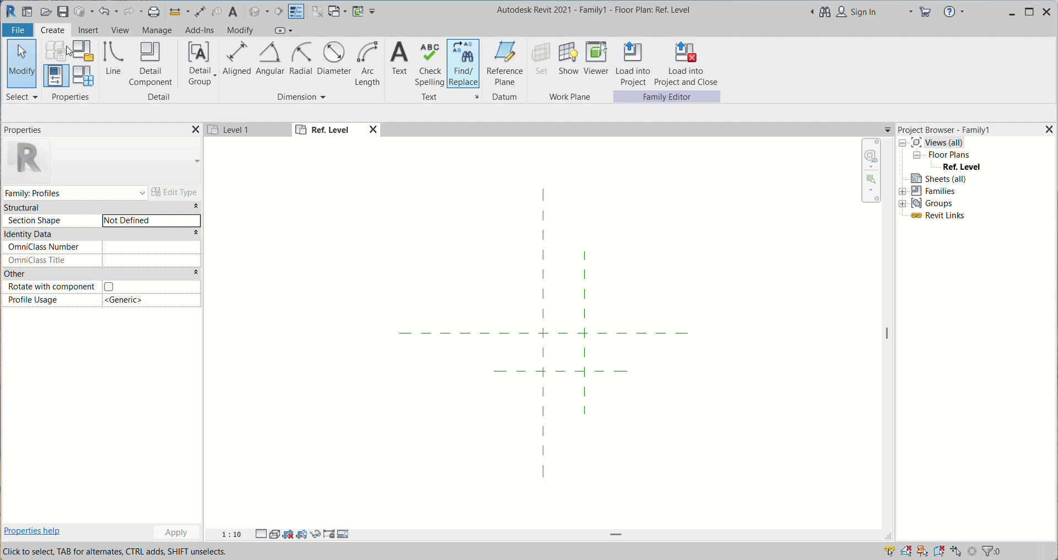
Add aligned dimensions from the centre planes: 170 to the vertical plane, 159 down
click(237, 65)
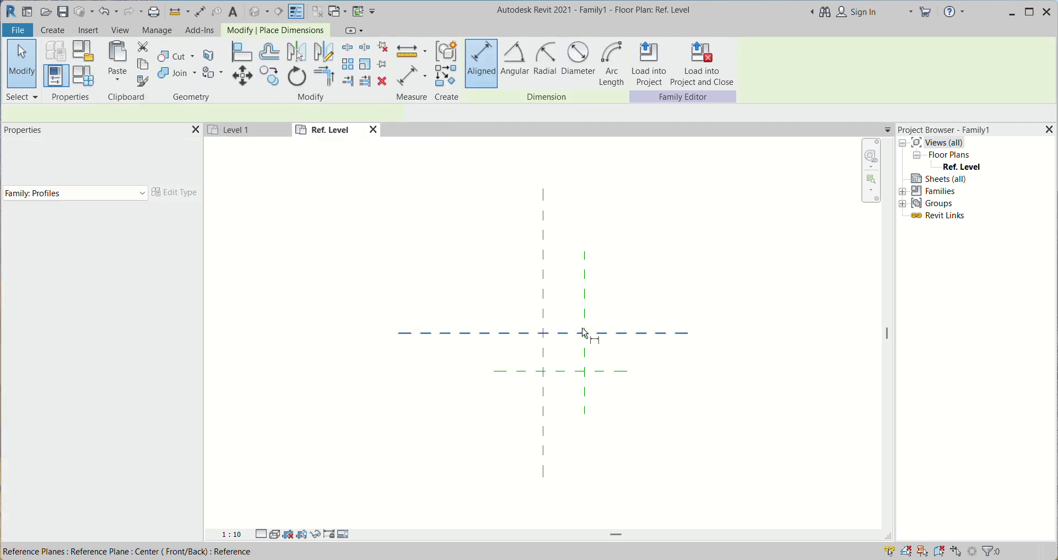
click(545, 328)
click(586, 314)
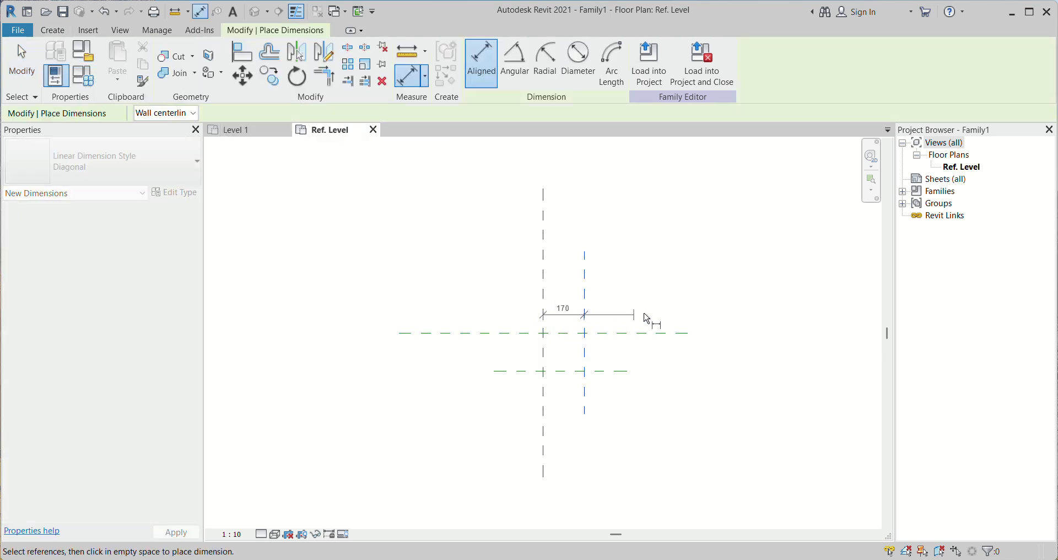
click(645, 318)
click(612, 335)
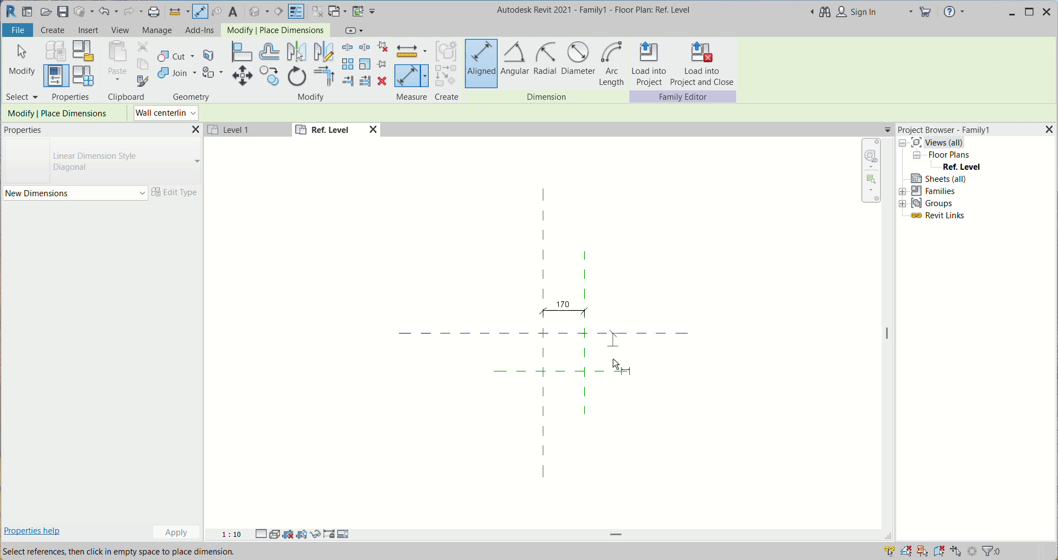
click(611, 372)
click(670, 403)
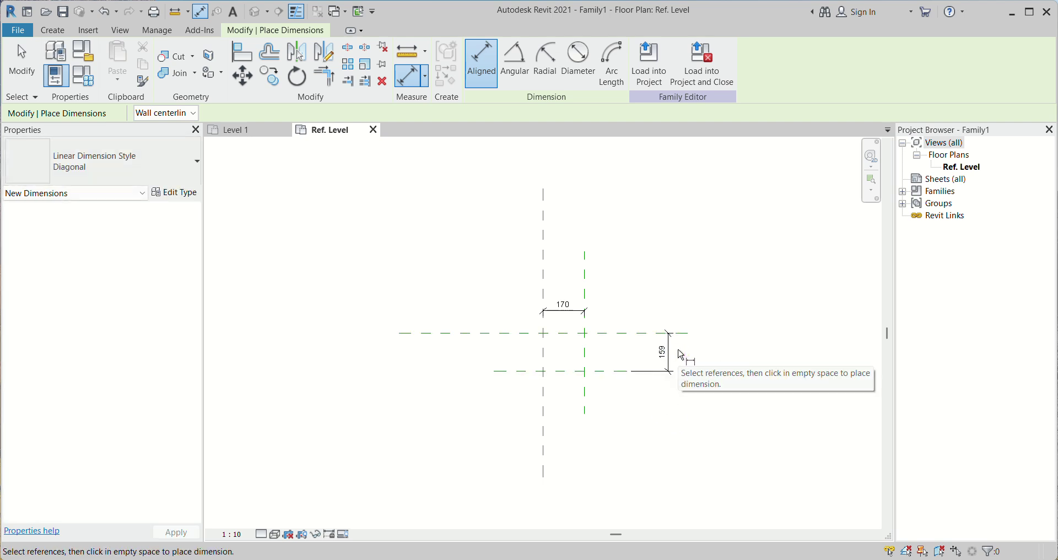
key(Escape)
key(Escape)
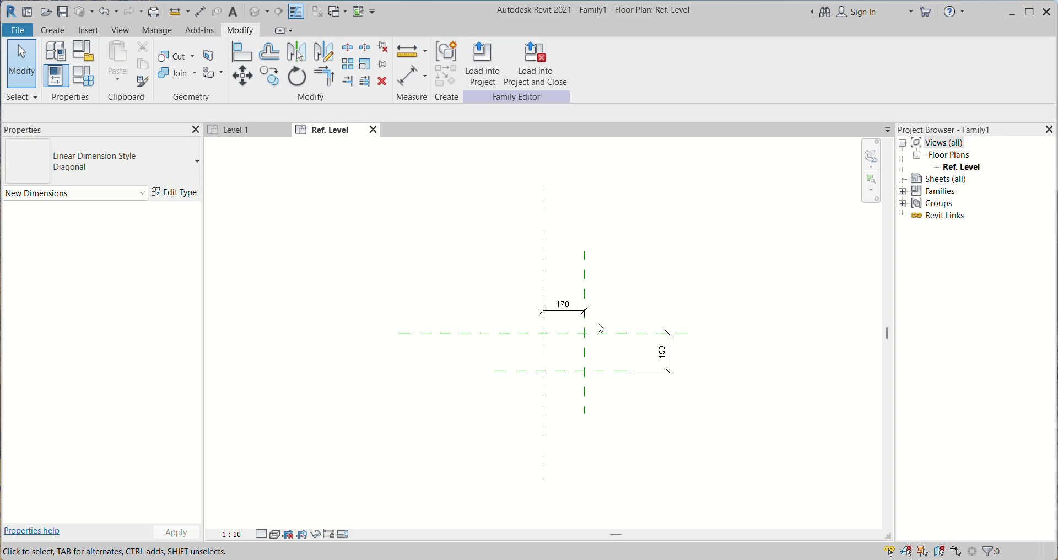
Label the 170 dimension with a new family parameter named W
click(574, 313)
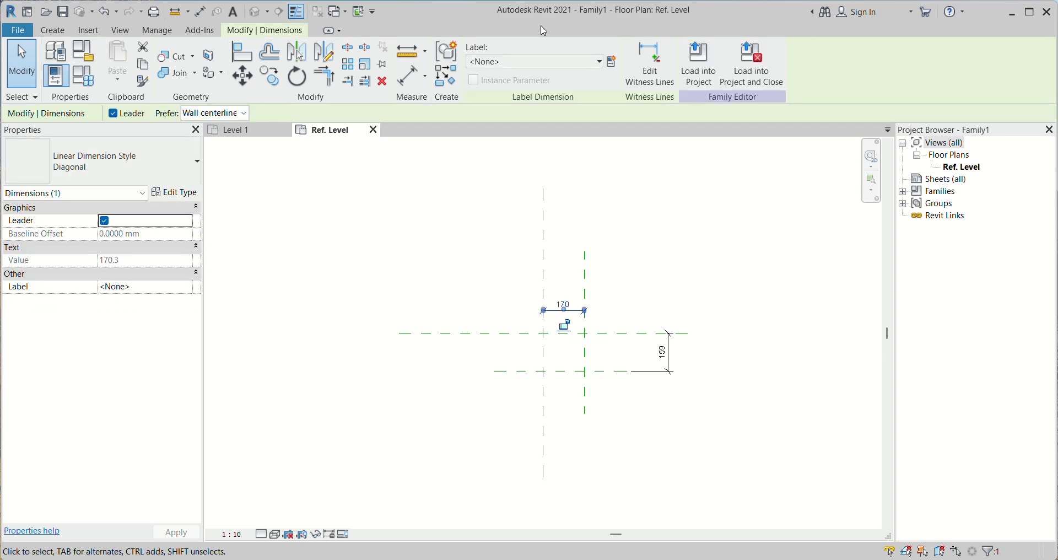
click(612, 61)
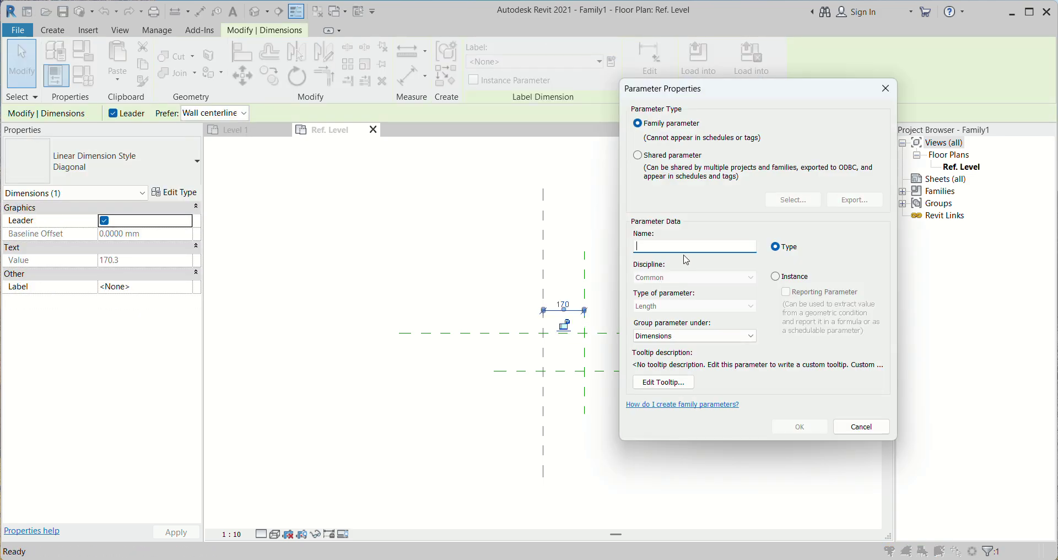
text(W)
click(800, 426)
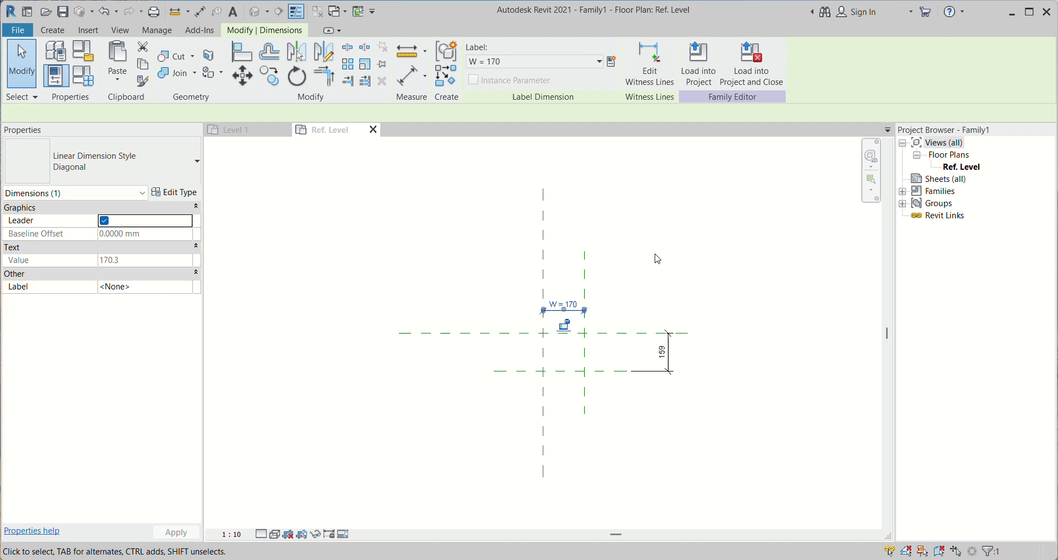
Label the 159 dimension with a new family parameter named D
click(667, 350)
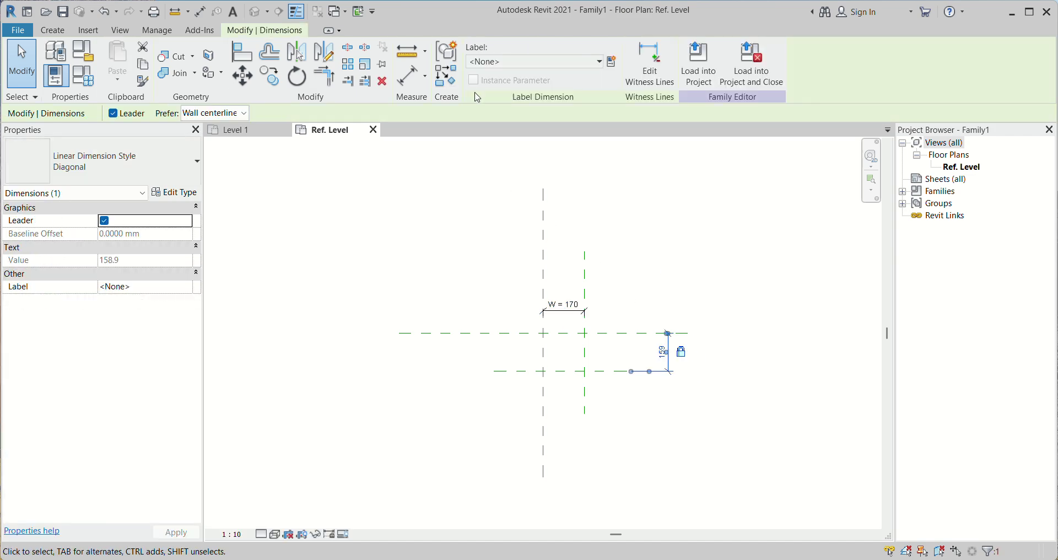
click(612, 61)
text(D)
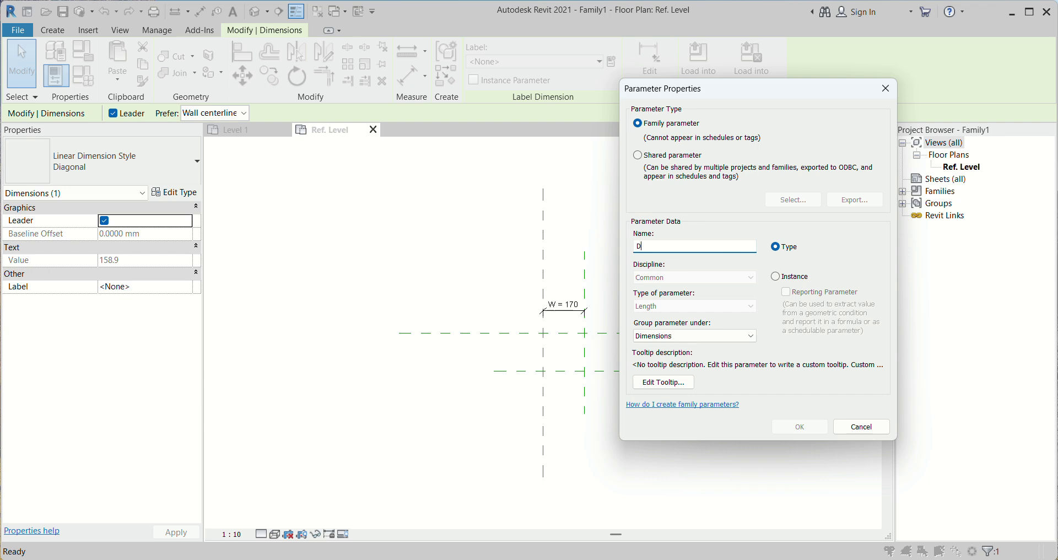
click(800, 426)
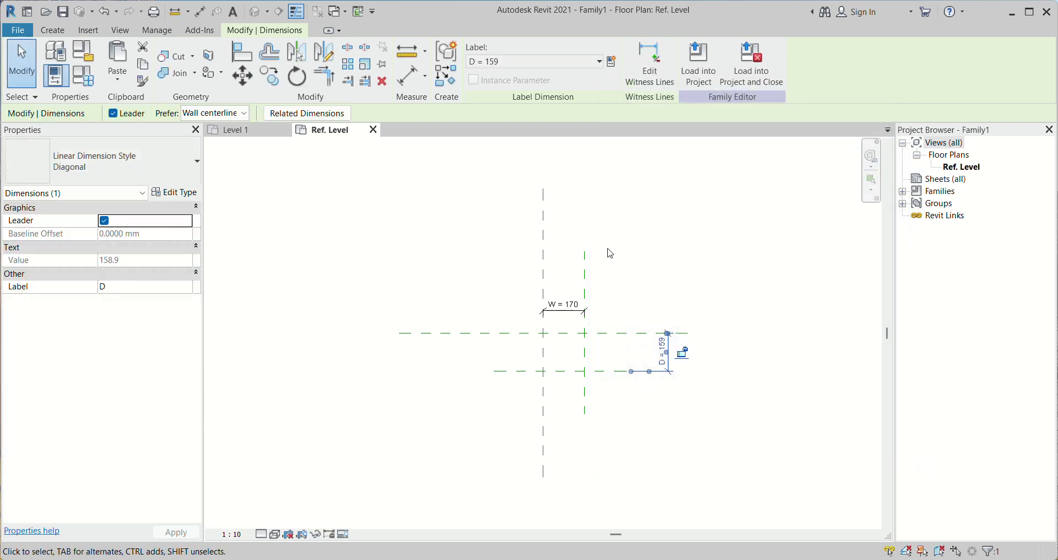
scroll(666, 385, up, 2)
click(567, 335)
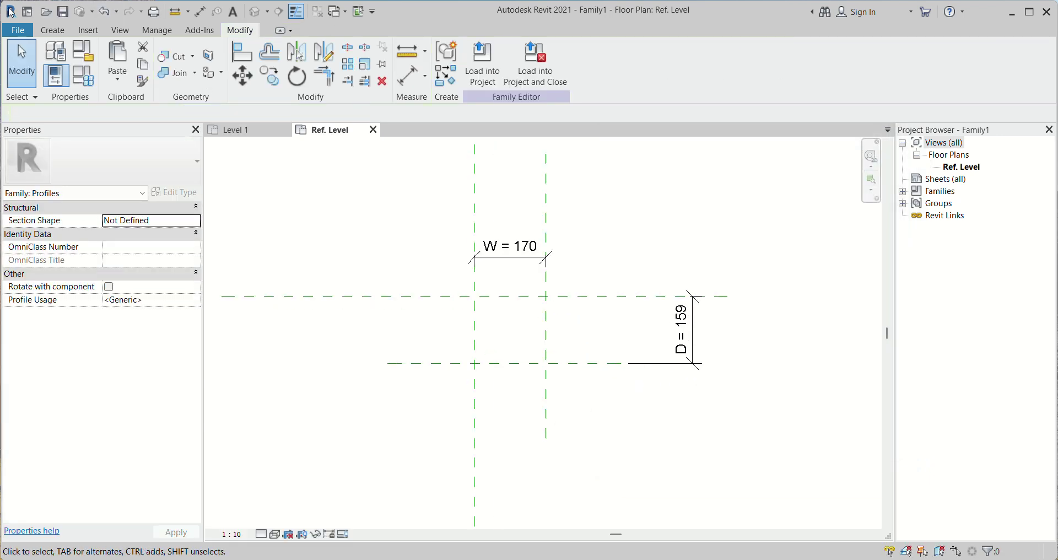
Draw a small rectangle of profile lines between the reference planes with the Rectangle option
click(56, 32)
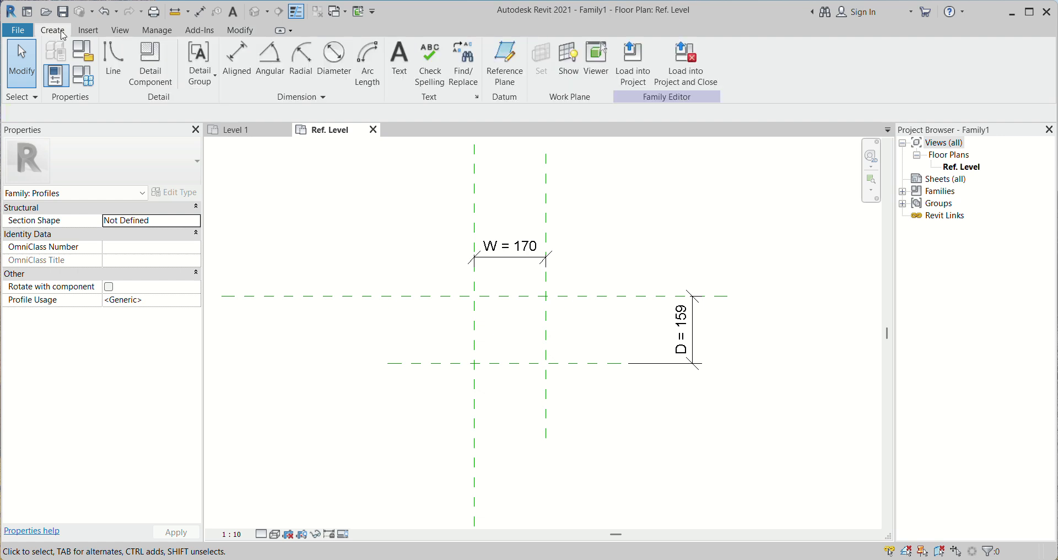
click(112, 60)
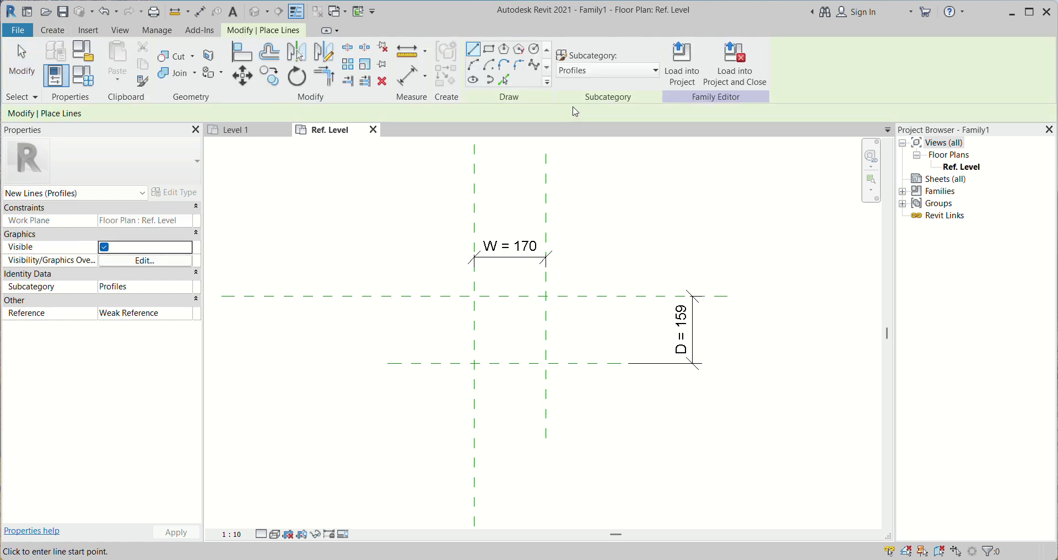
click(488, 49)
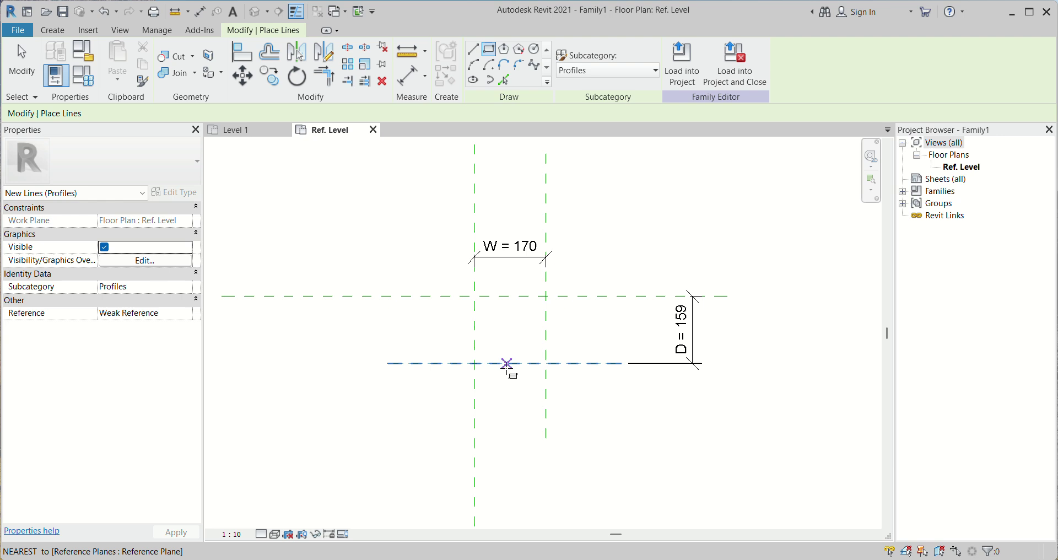
scroll(508, 366, up, 1)
click(474, 283)
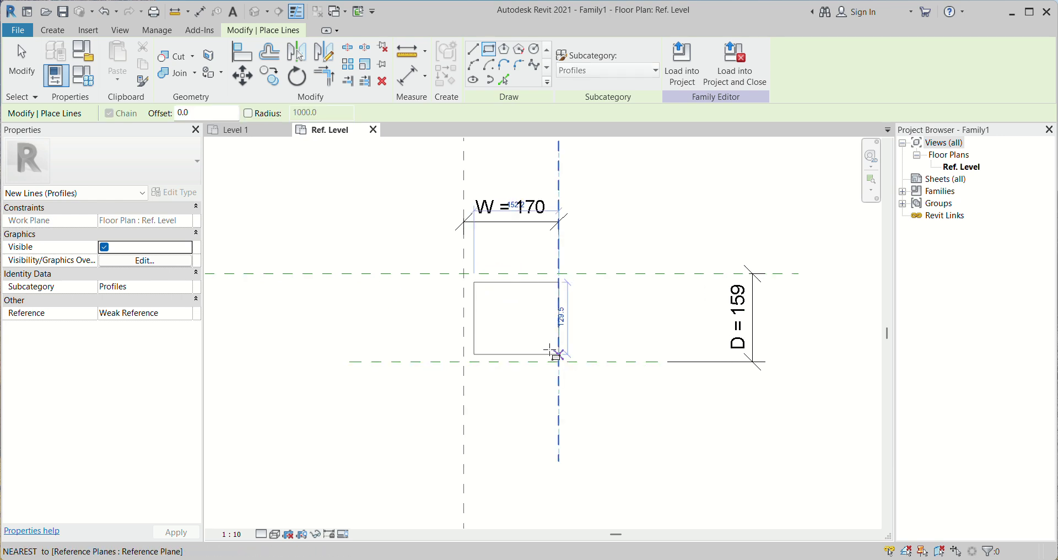
click(532, 340)
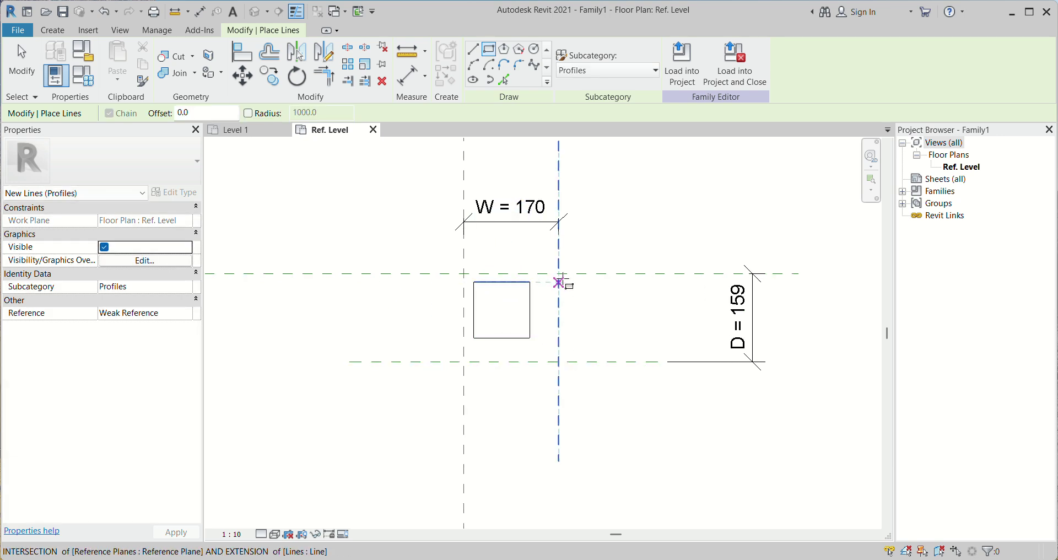
Align the rectangle's top, left, bottom and right edges to the four reference planes
key(Escape)
key(a)
key(l)
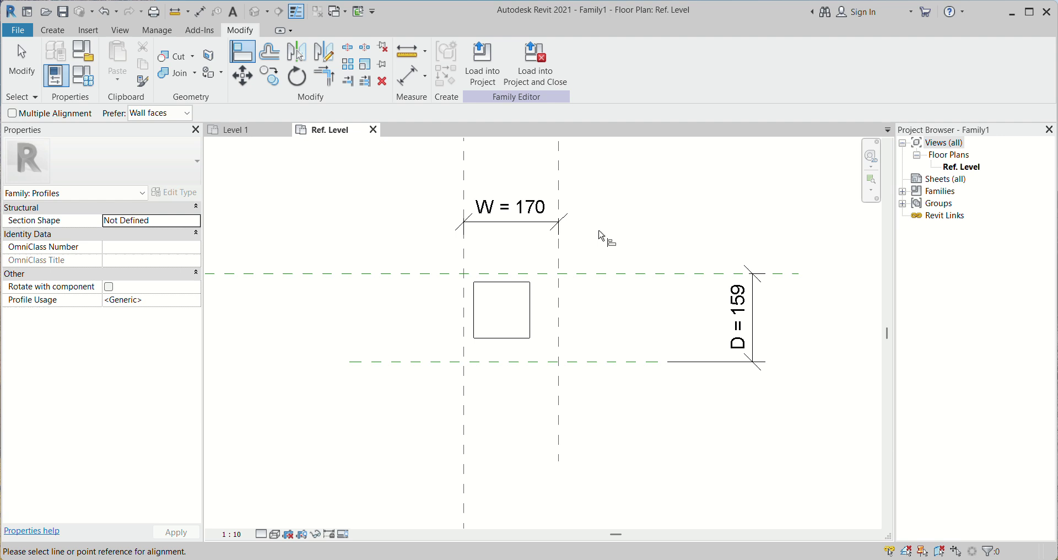
click(509, 283)
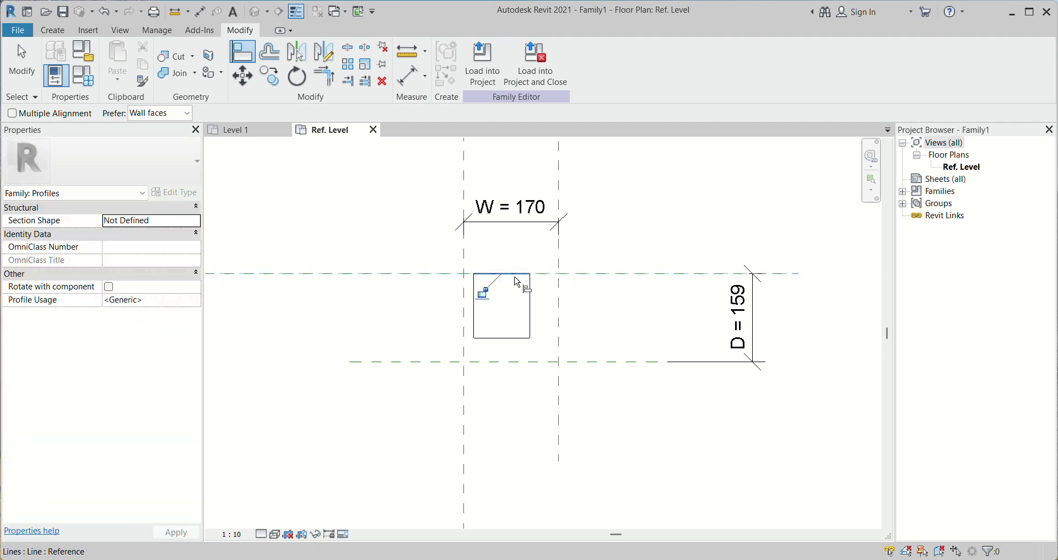
click(474, 312)
click(504, 362)
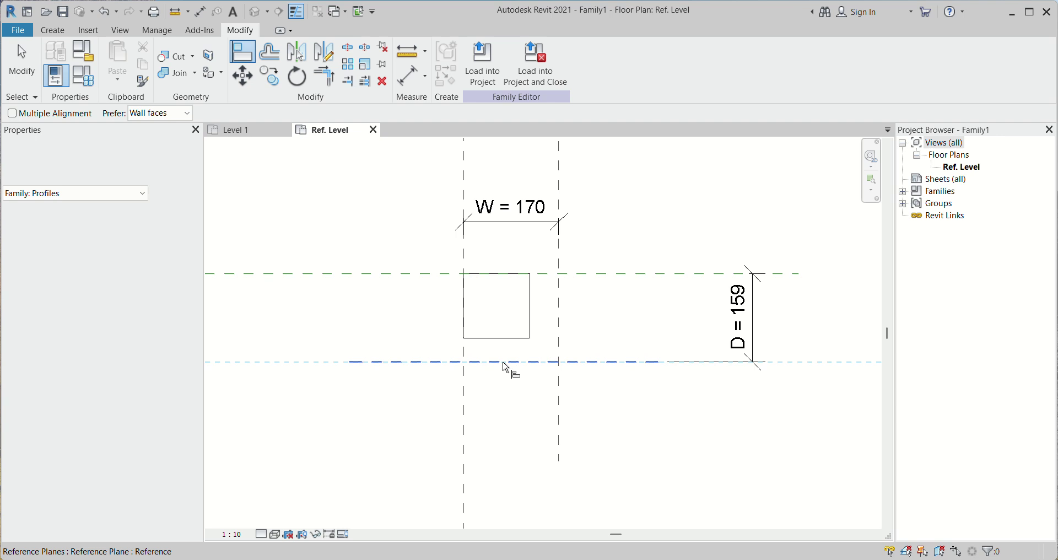
click(508, 338)
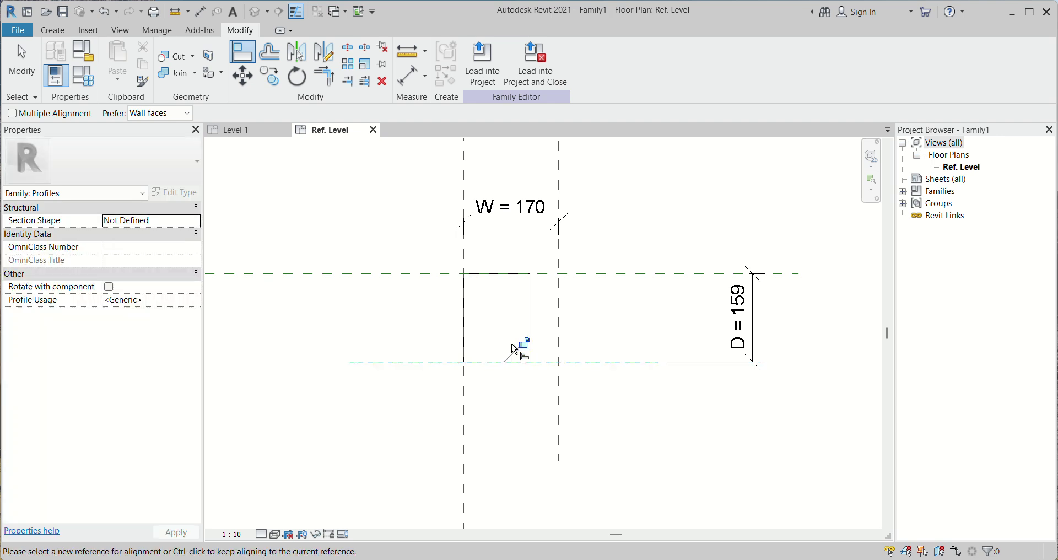
click(559, 320)
click(533, 311)
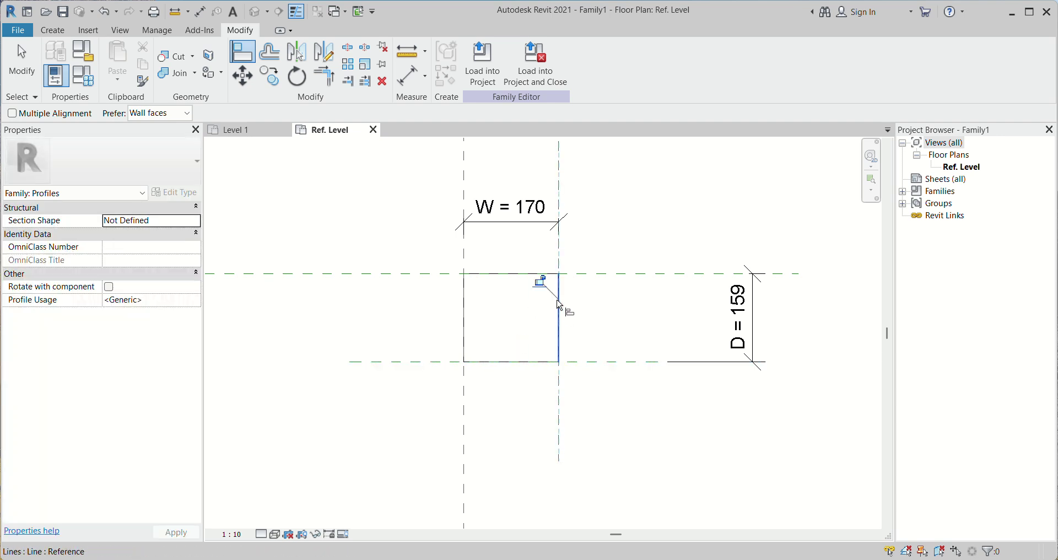
scroll(551, 279, up, 2)
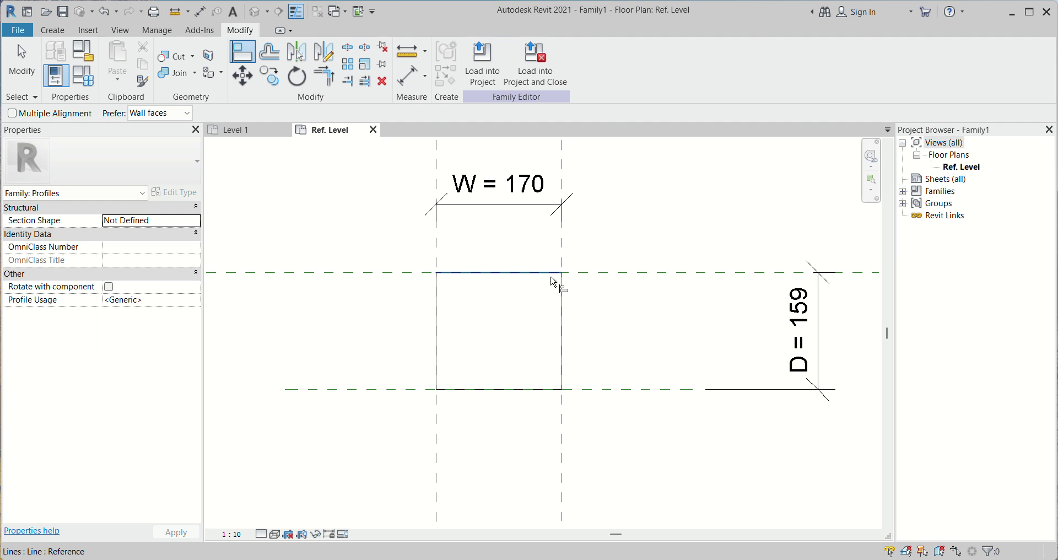
key(Escape)
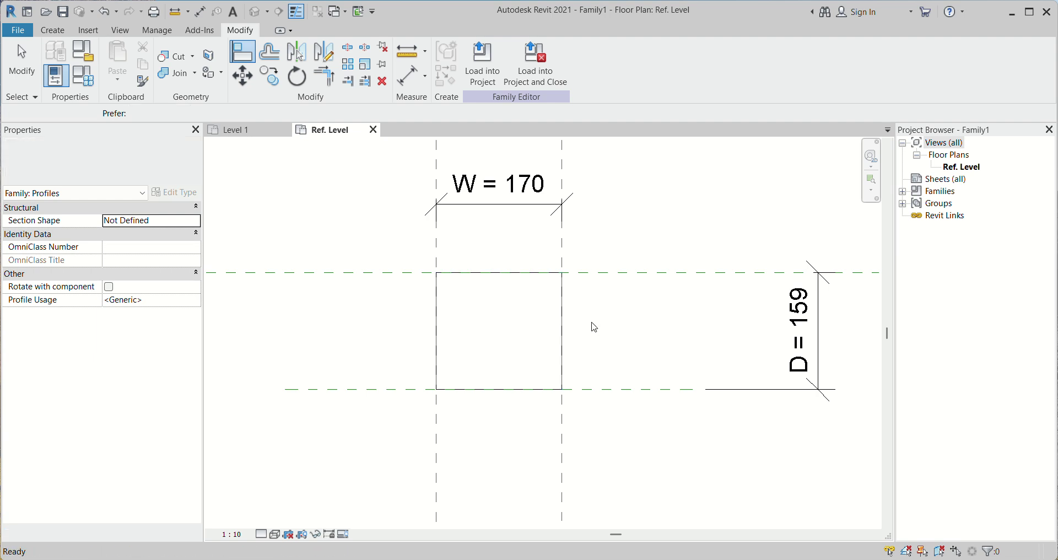
click(561, 319)
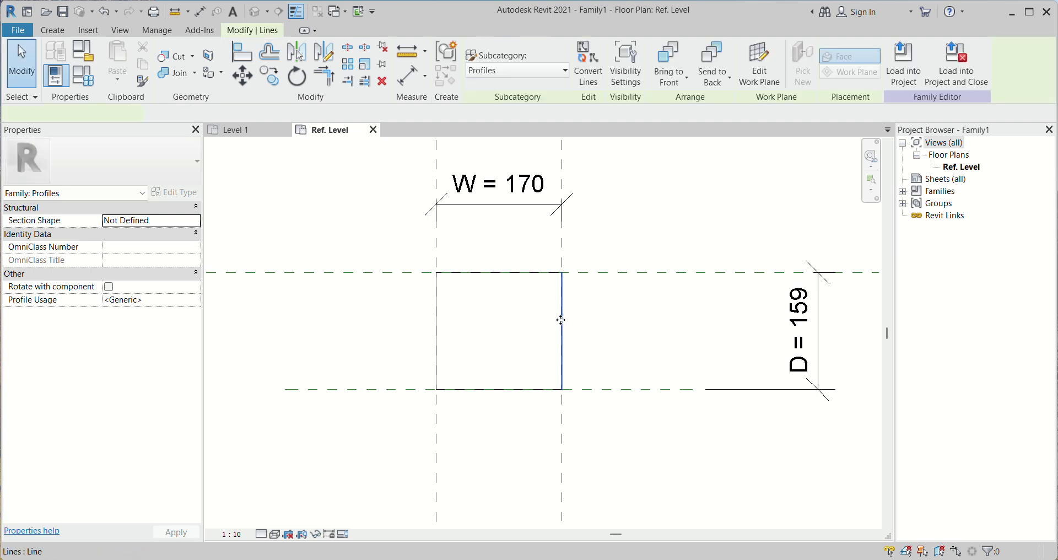
click(614, 319)
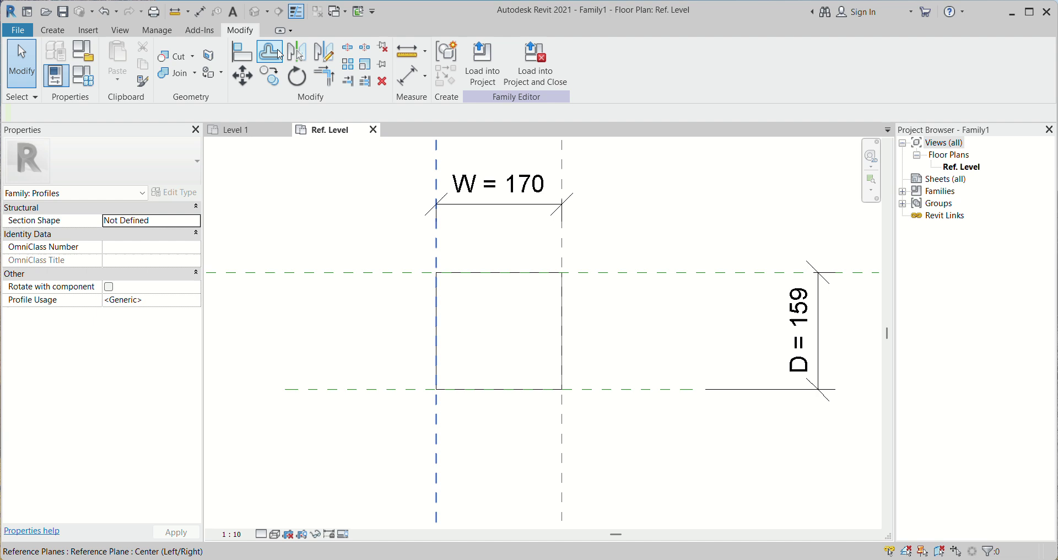
Offset copies of the top, left and bottom edges 10 inside the rectangle
click(280, 55)
drag(210, 109, 142, 104)
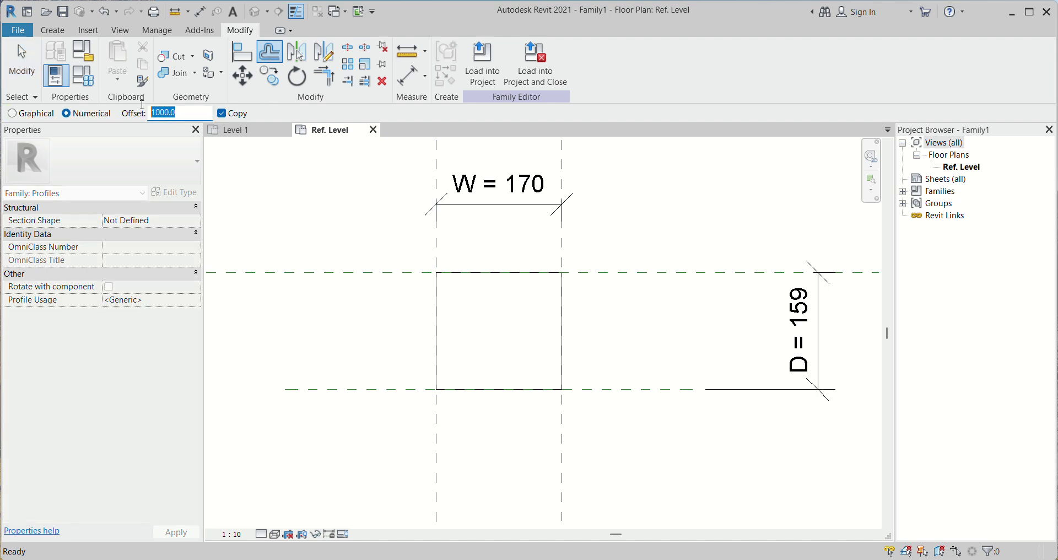
text(50)
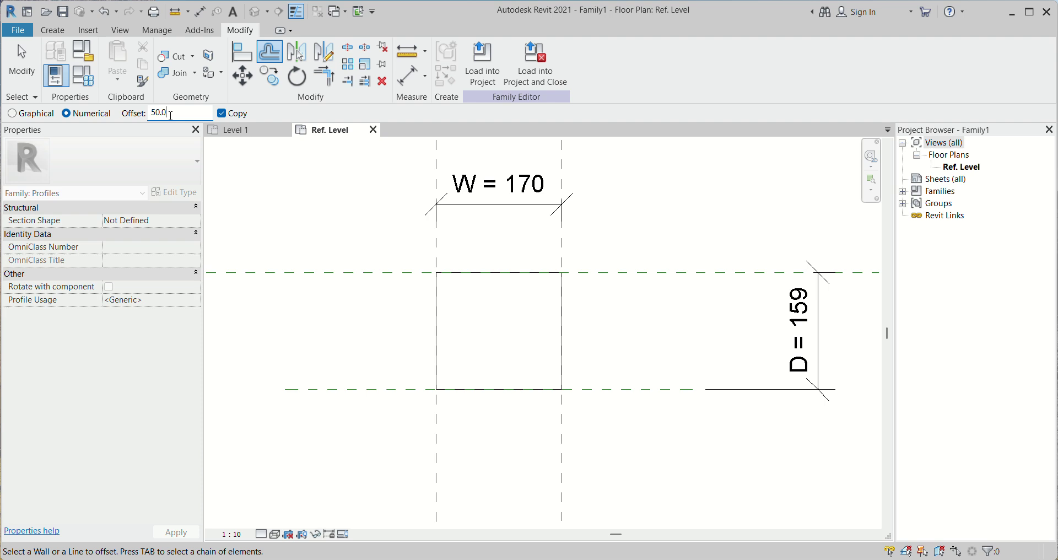
drag(170, 114, 141, 116)
text(10)
click(541, 284)
click(441, 303)
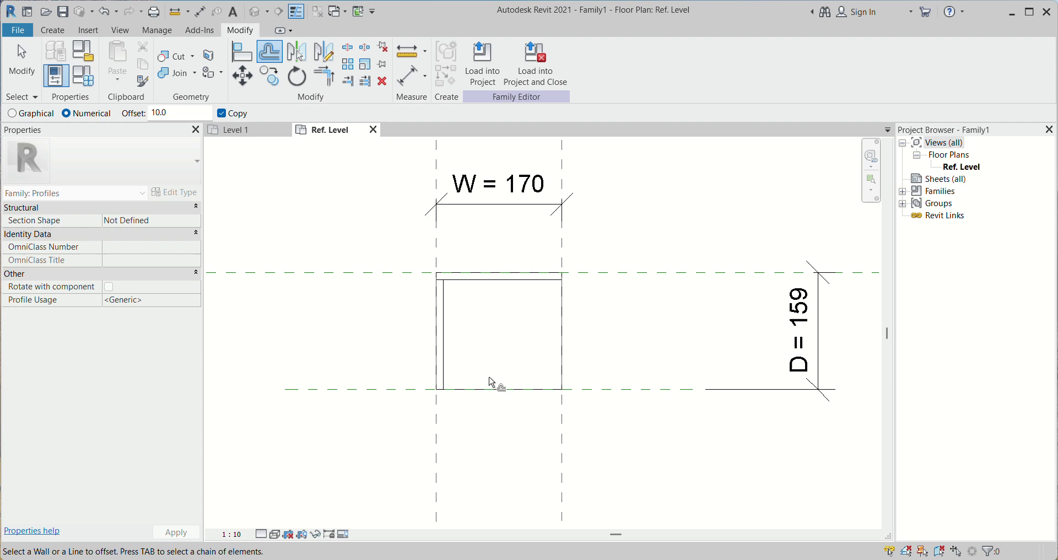
click(497, 391)
Join the inner left and bottom lines into a corner with Trim/Extend (TR)
key(Escape)
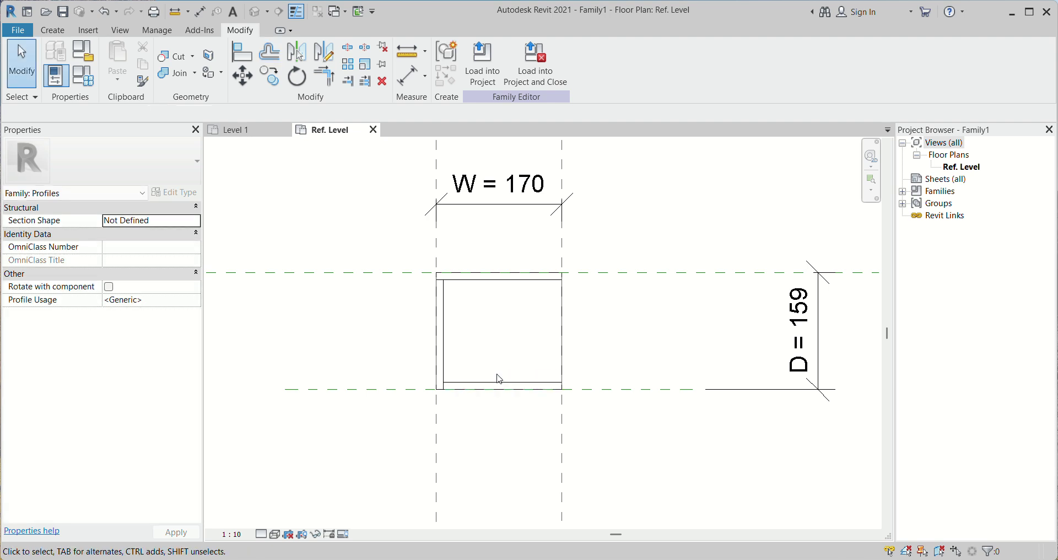
key(t)
key(r)
click(446, 301)
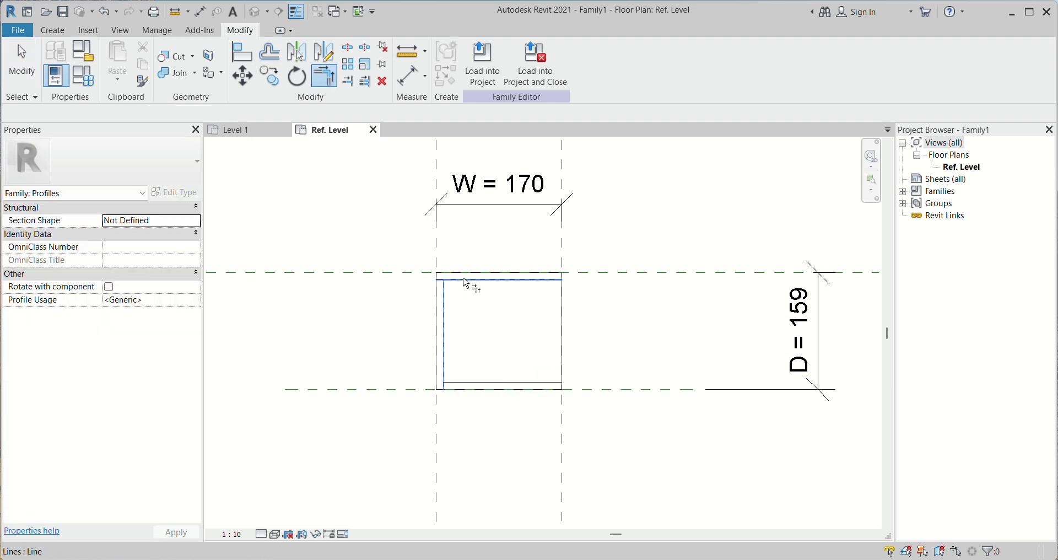
click(472, 382)
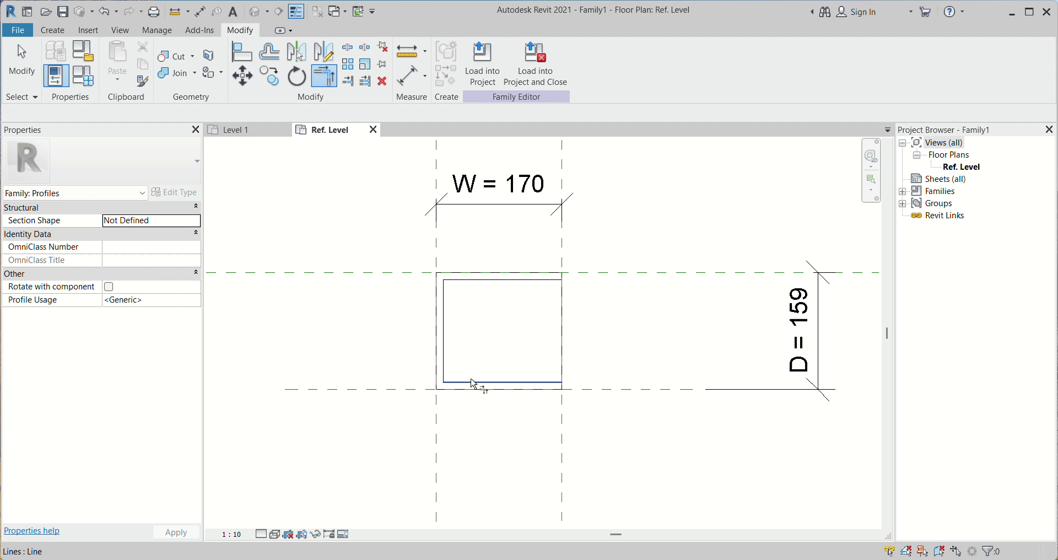
key(Escape)
Trim the remaining inner and outer lines into a C-shaped outline open on the right
click(352, 51)
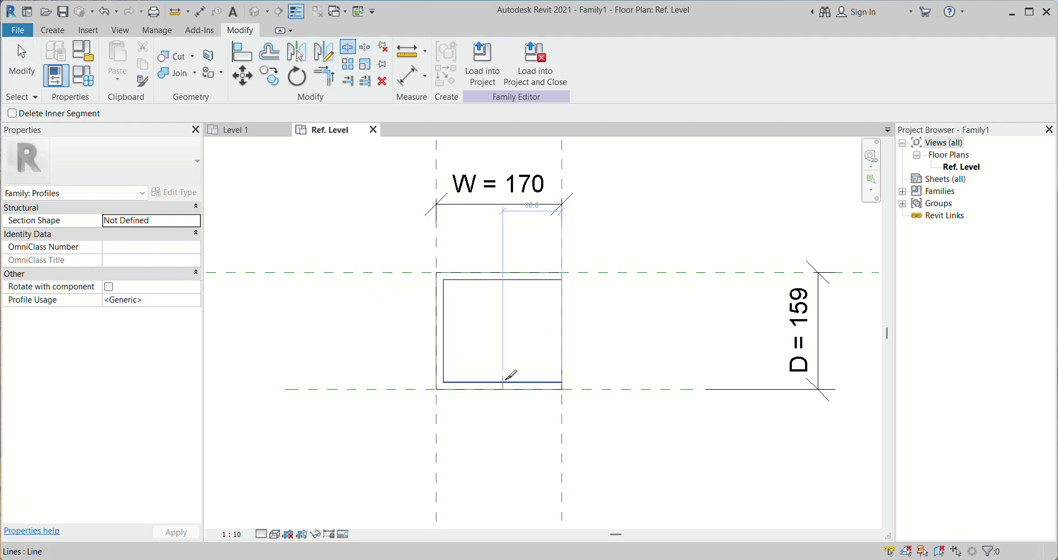
key(t)
key(r)
scroll(576, 398, up, 2)
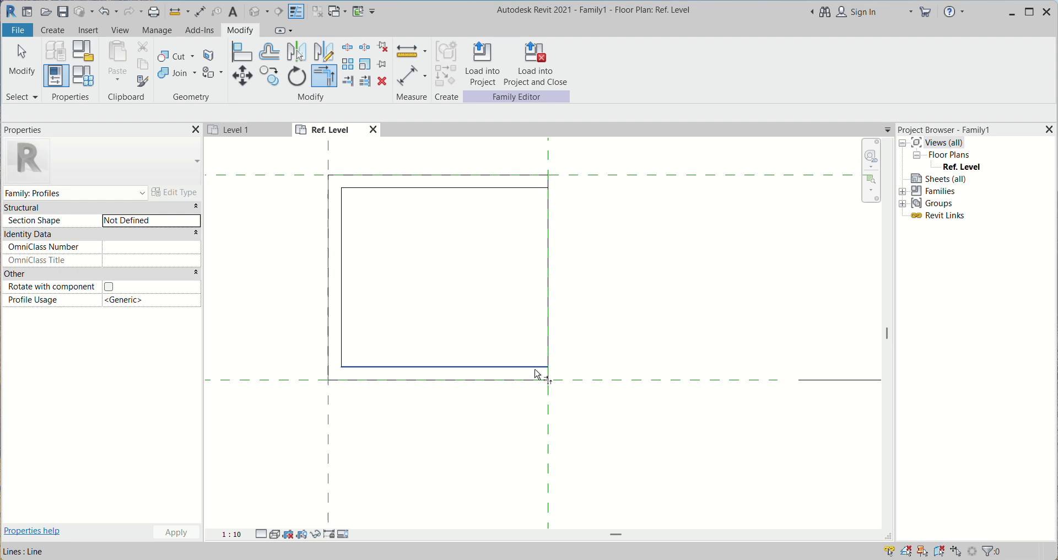
click(552, 379)
scroll(557, 264, down, 2)
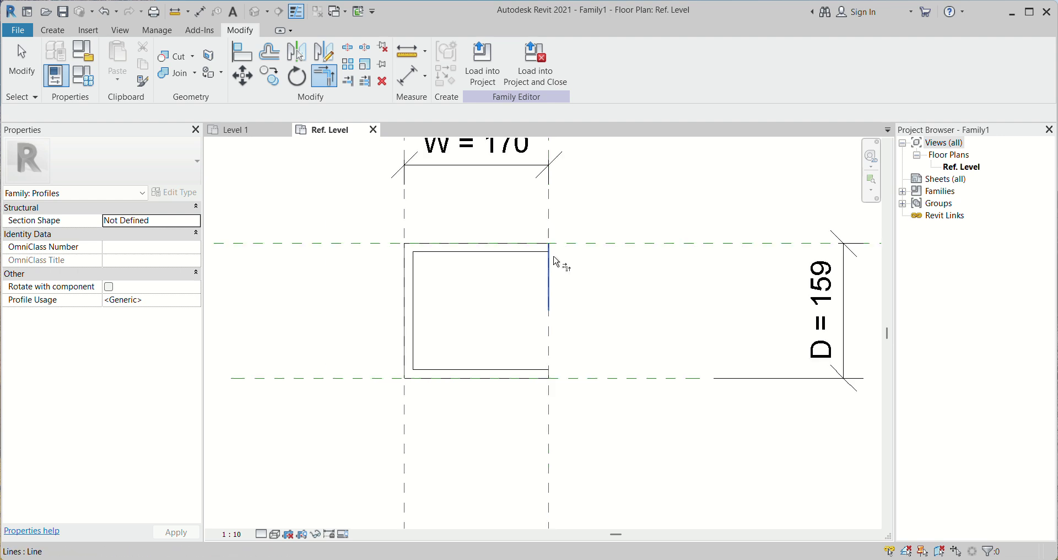
scroll(538, 256, up, 1)
click(539, 256)
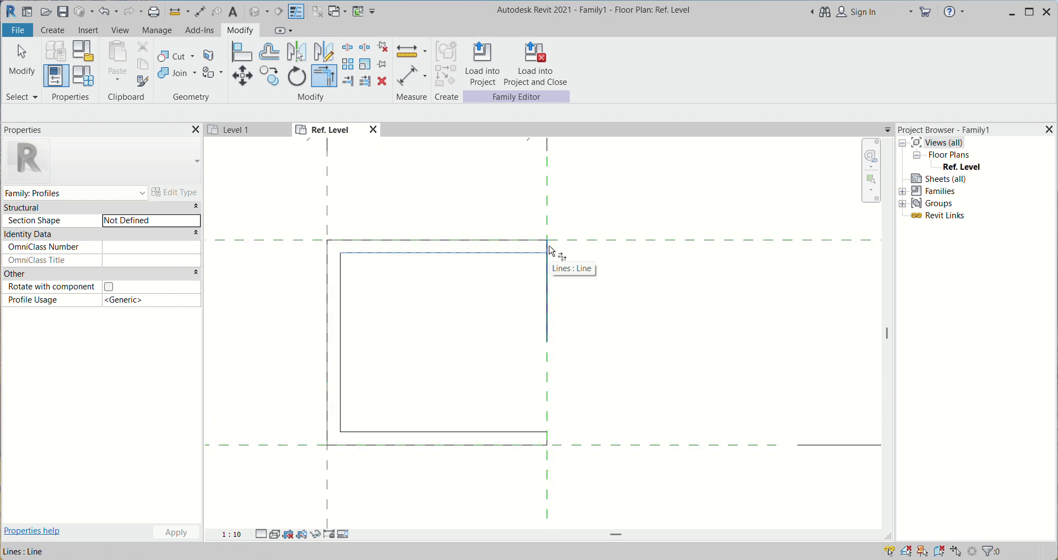
click(550, 252)
scroll(557, 366, down, 3)
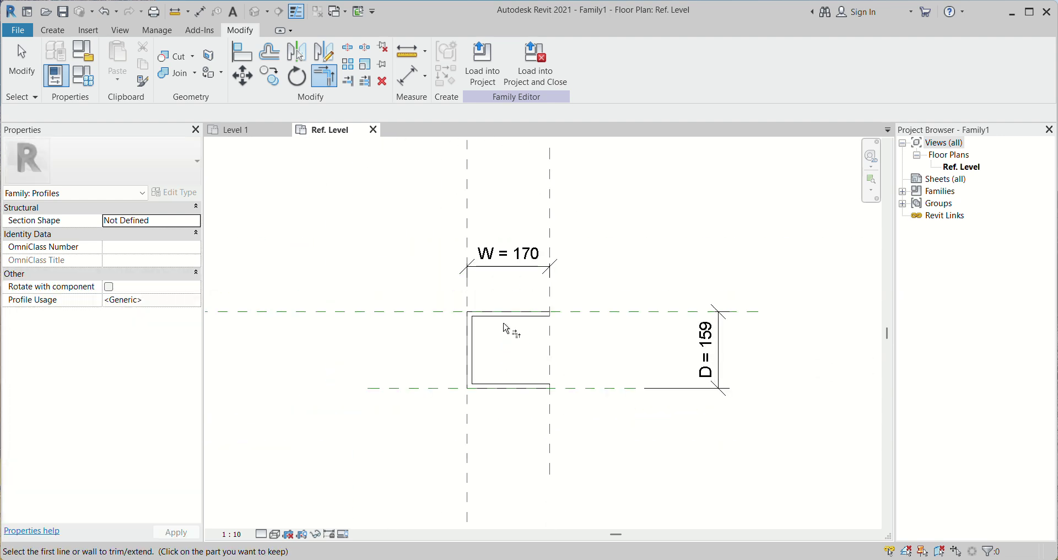
click(89, 86)
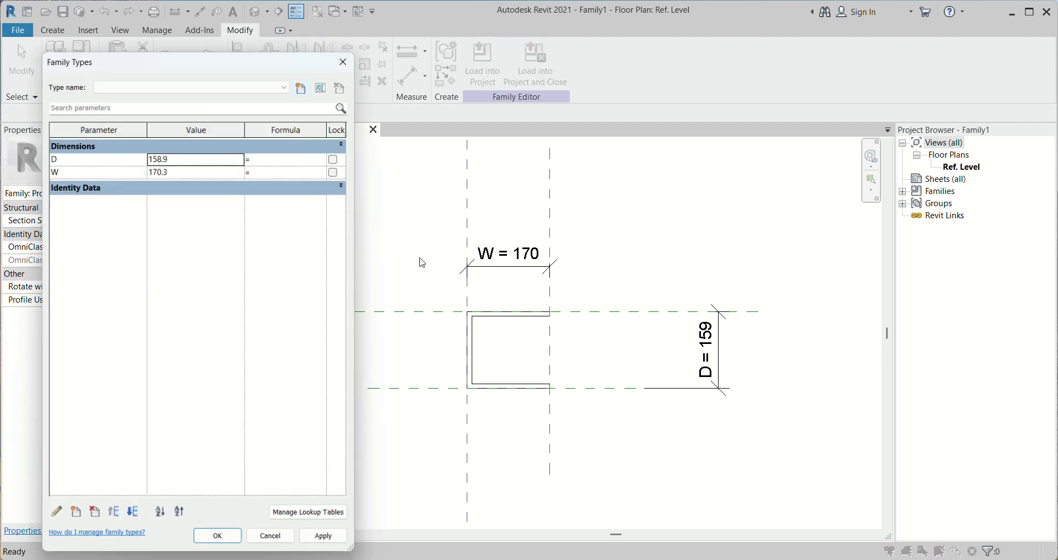
Change W to 100 and D to 150 in Family Types and apply
click(183, 171)
text(100)
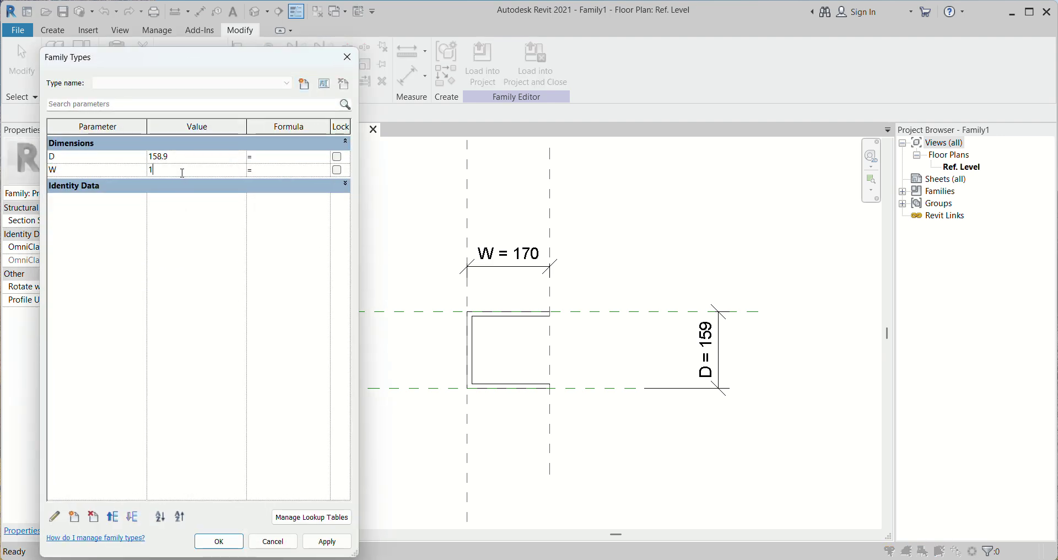
click(194, 154)
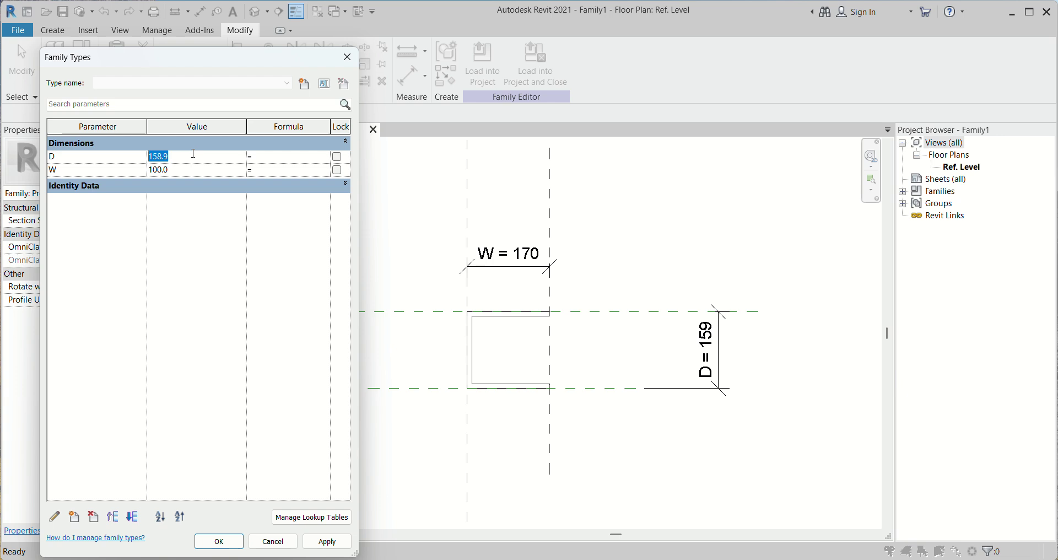
text(150)
click(326, 542)
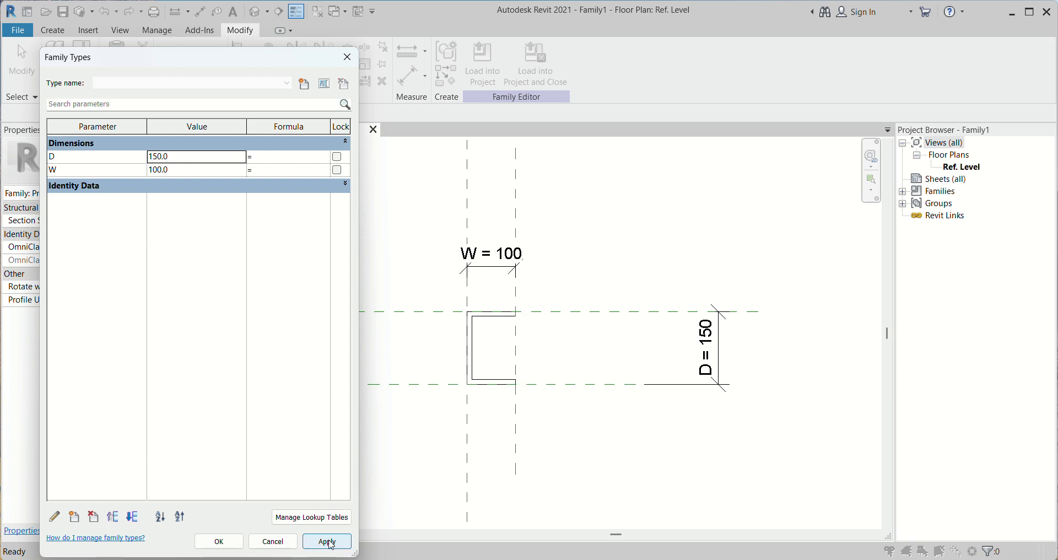
click(231, 543)
Load the C profile family into Project2
key(t)
key(r)
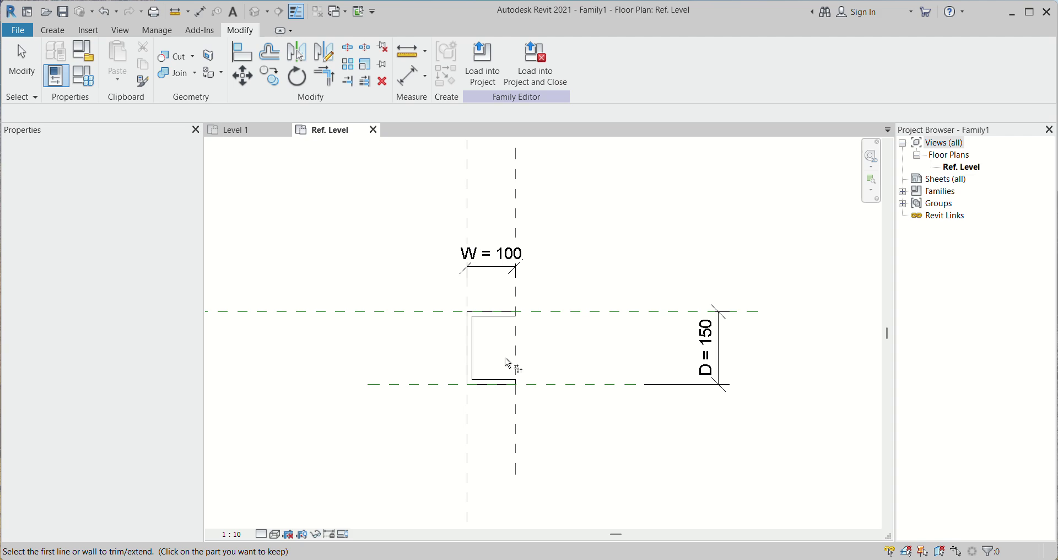
click(493, 68)
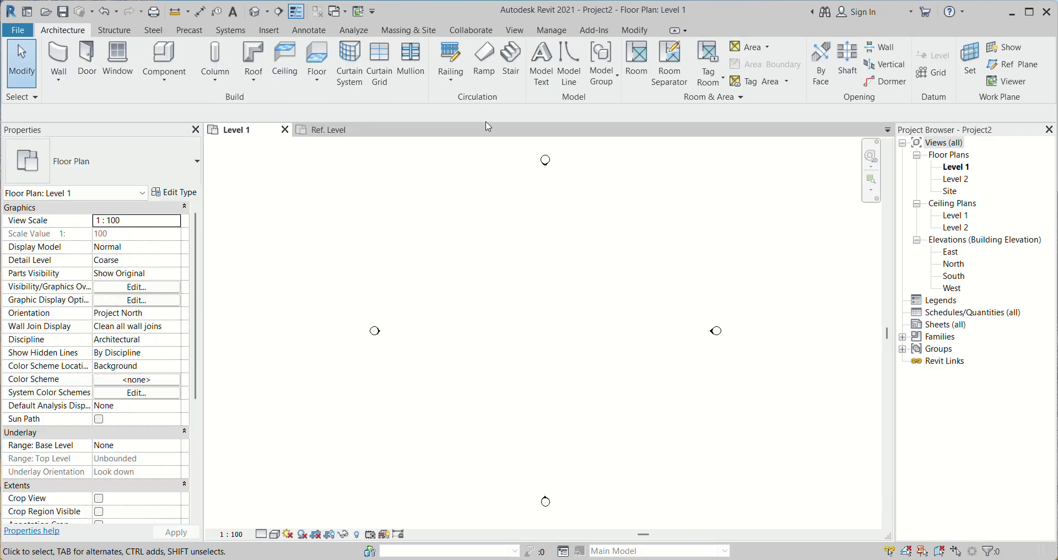
Sketch a single straight horizontal railing path segment on Level 1
click(460, 82)
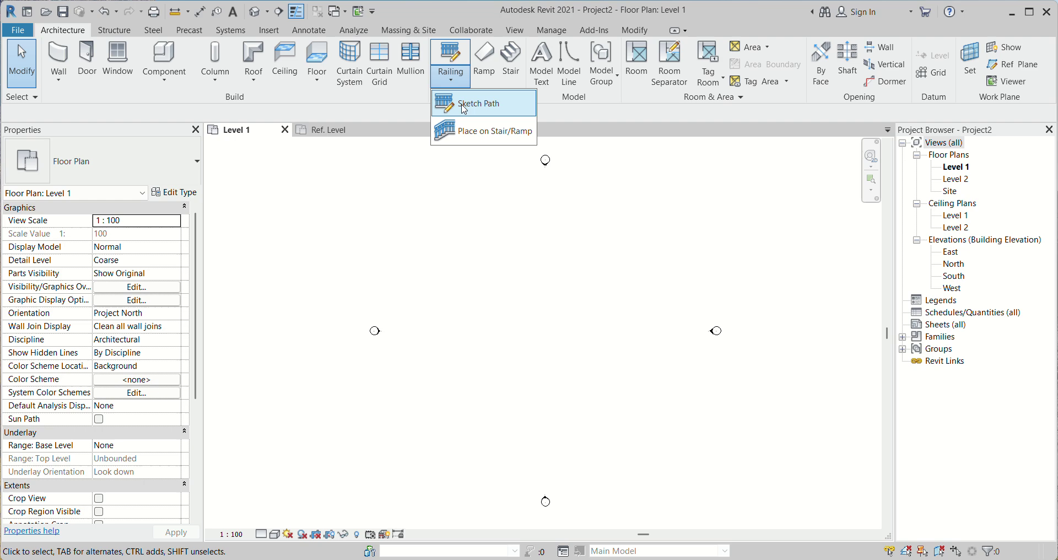
click(472, 104)
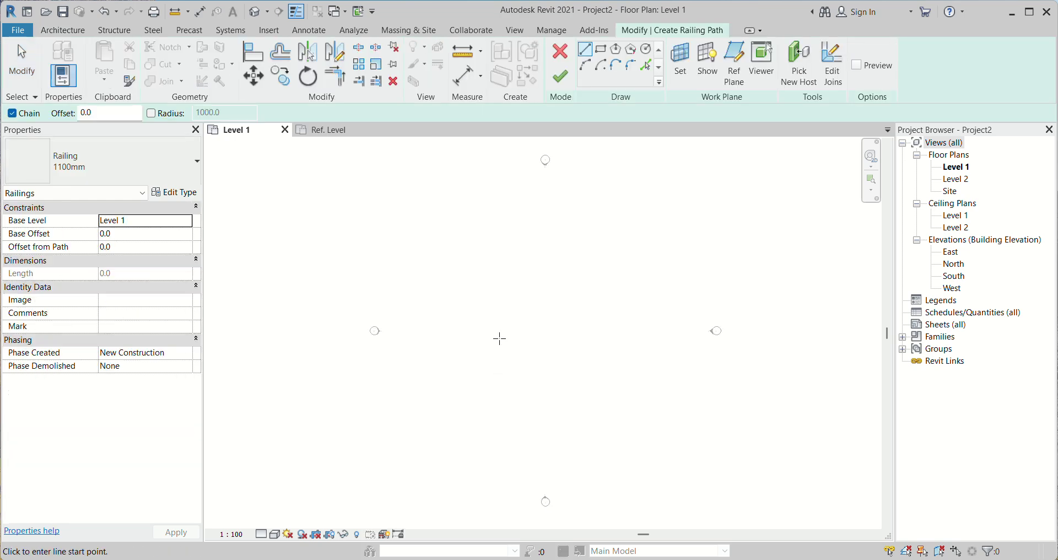
click(486, 312)
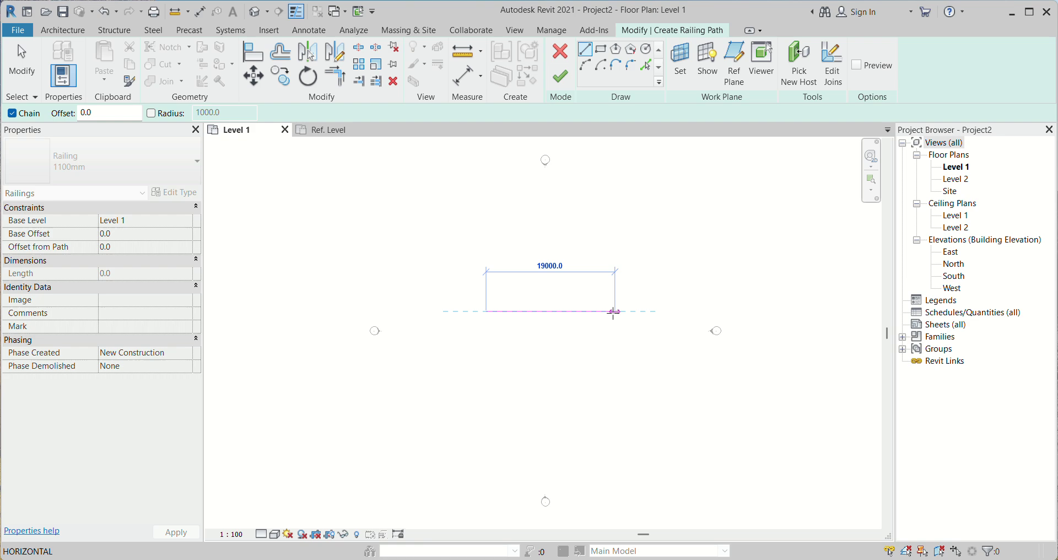
click(614, 312)
right_click(618, 313)
click(642, 322)
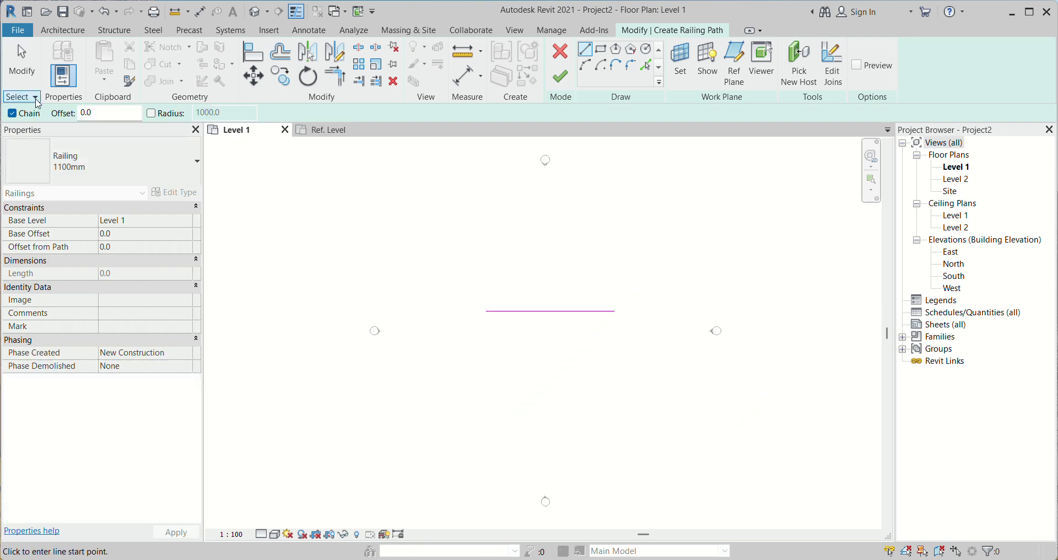
Insert a new rail into the railing type's rail structure using the Family1 : Family1 profile
click(180, 192)
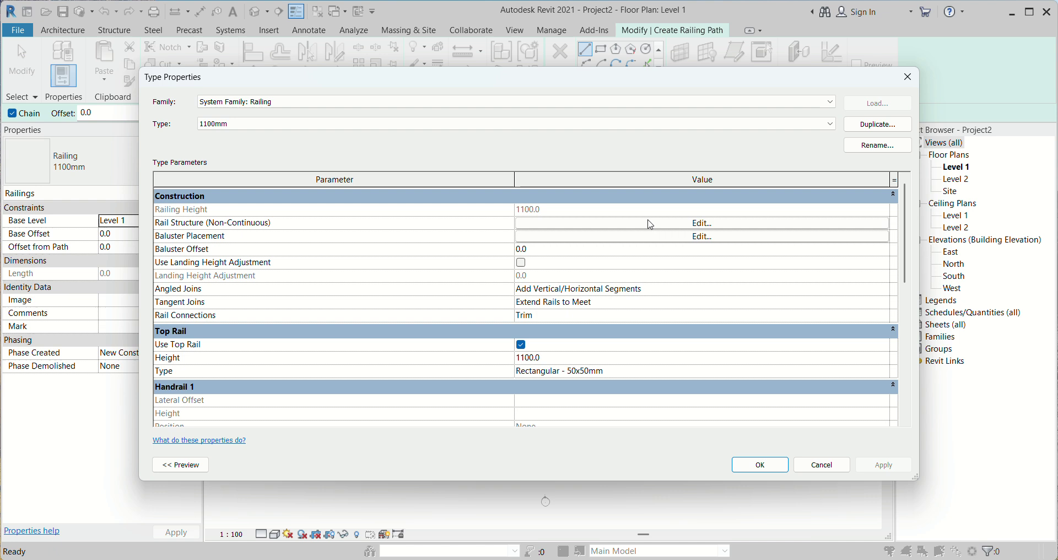
mouse_move(171, 230)
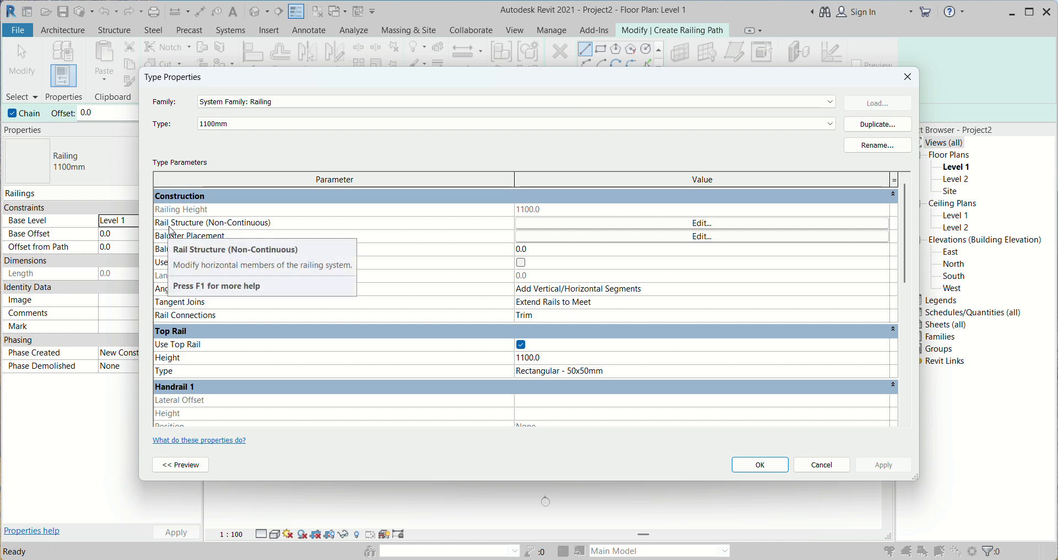
click(687, 225)
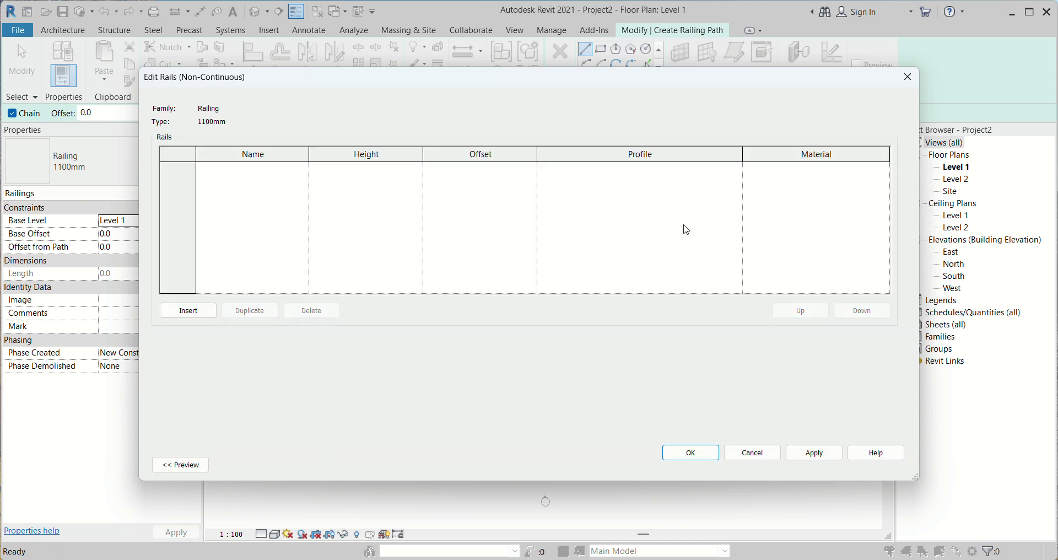
click(182, 313)
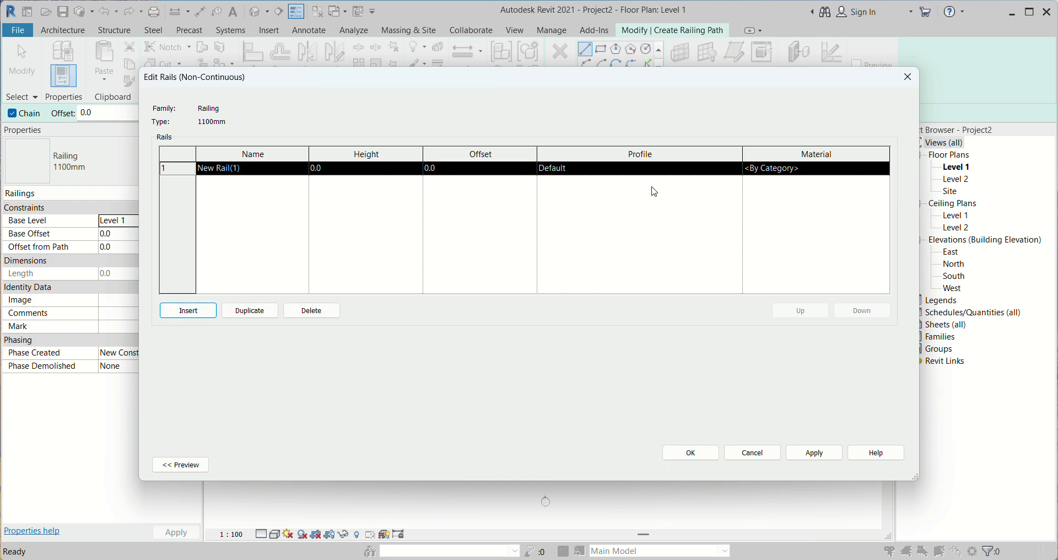
click(723, 173)
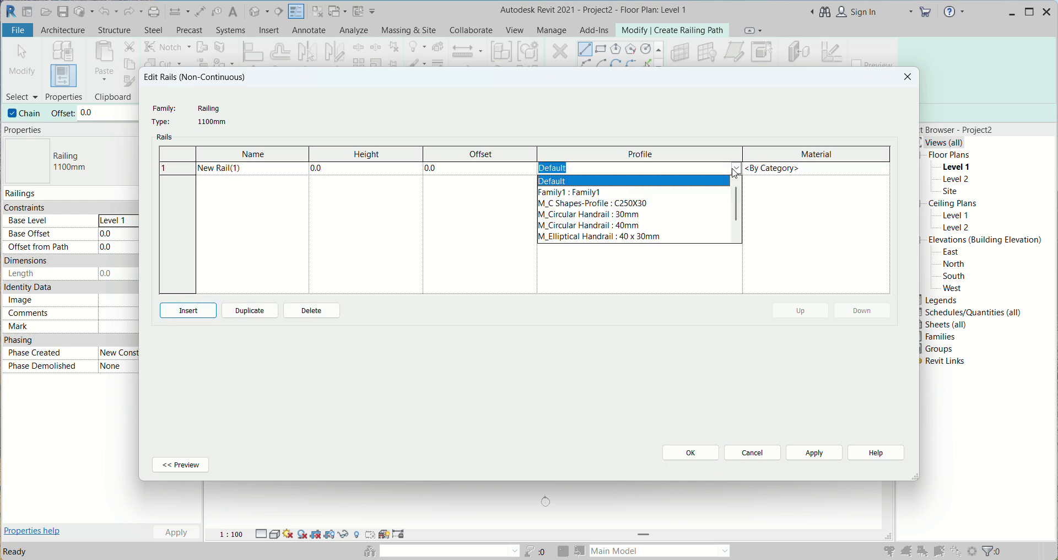
click(583, 194)
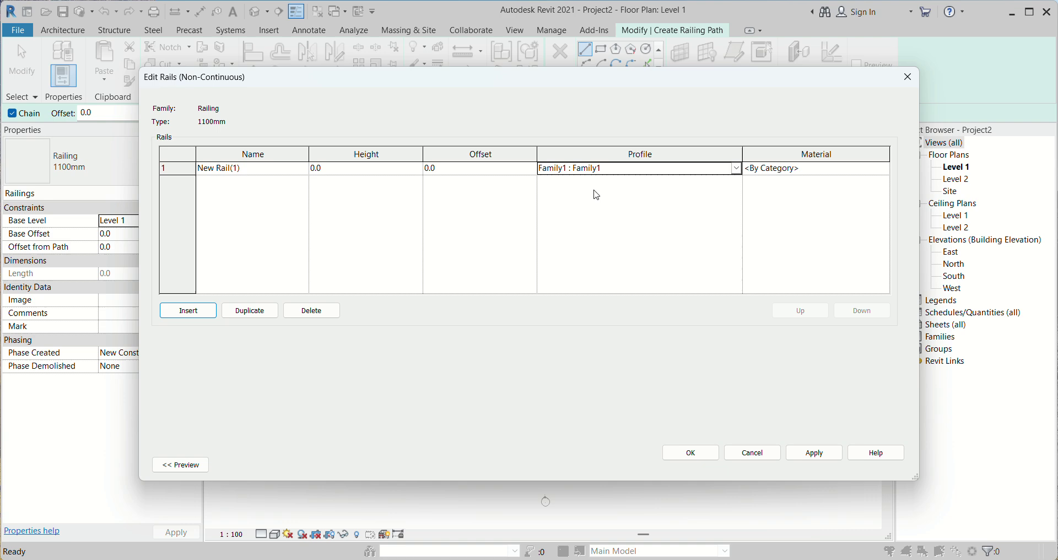
Set the new rail's material to Aluminum, chosen from the Metal materials
click(886, 170)
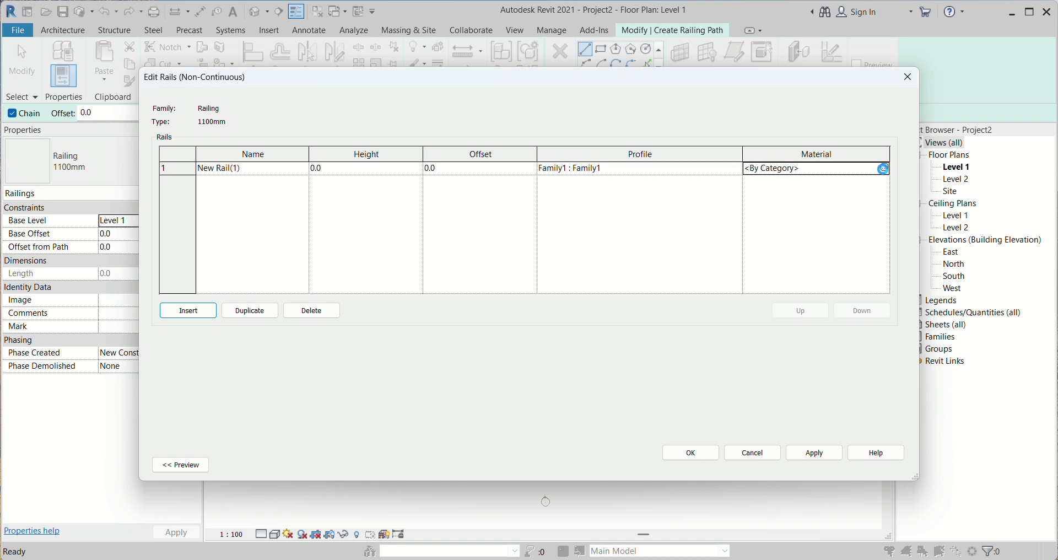
click(882, 169)
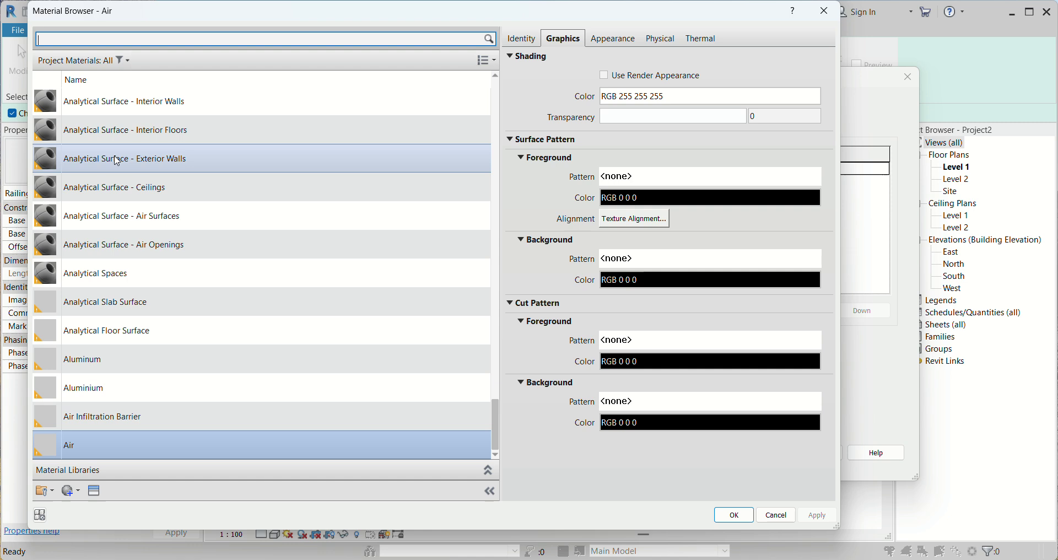
click(126, 61)
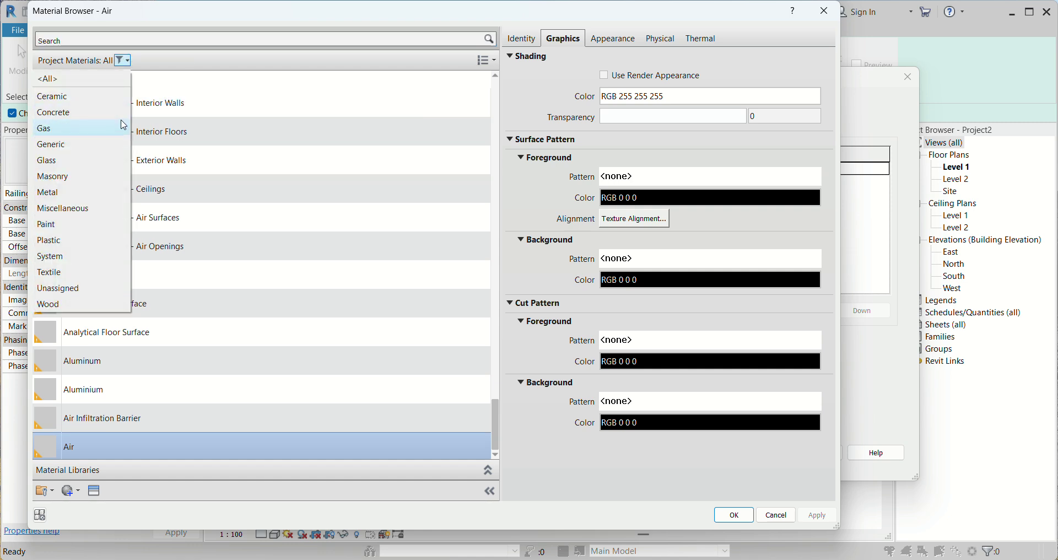
click(69, 194)
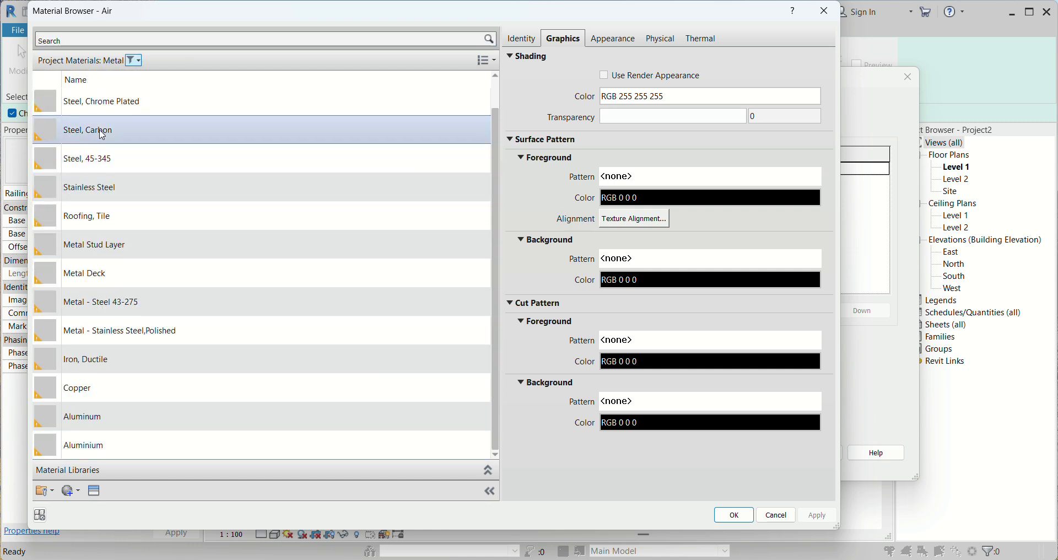
click(82, 416)
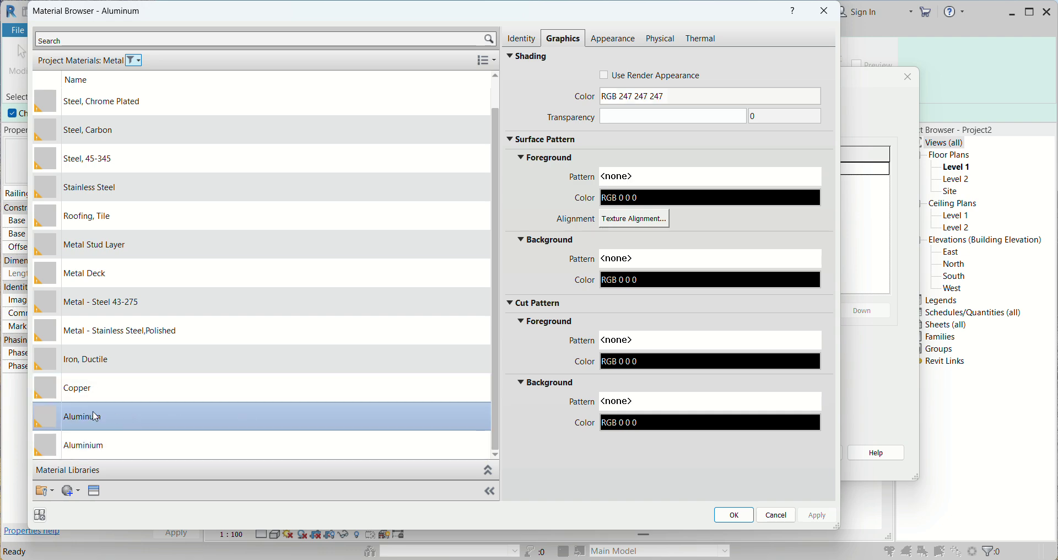
key(Return)
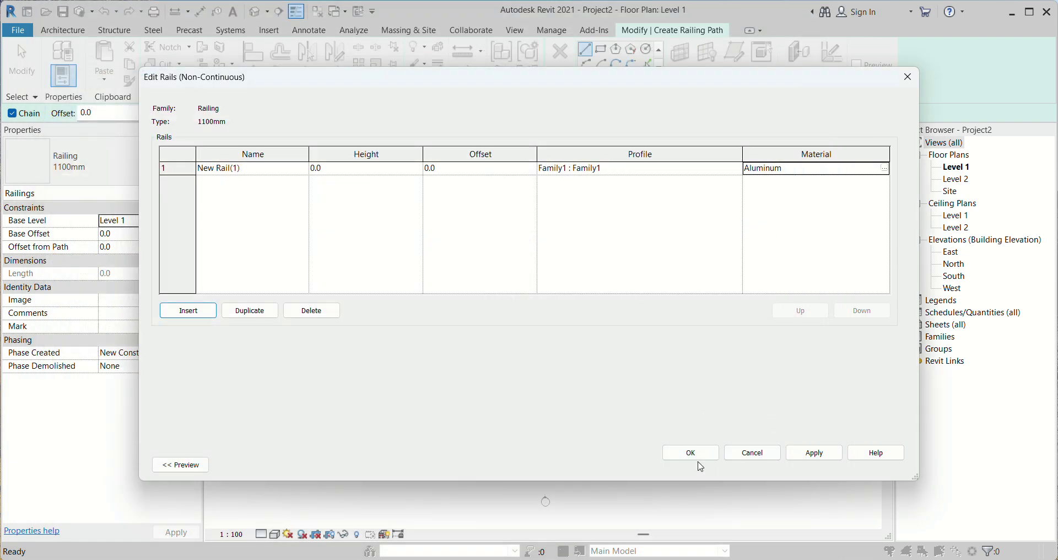
Apply and accept the rail structure and railing type property changes
click(813, 453)
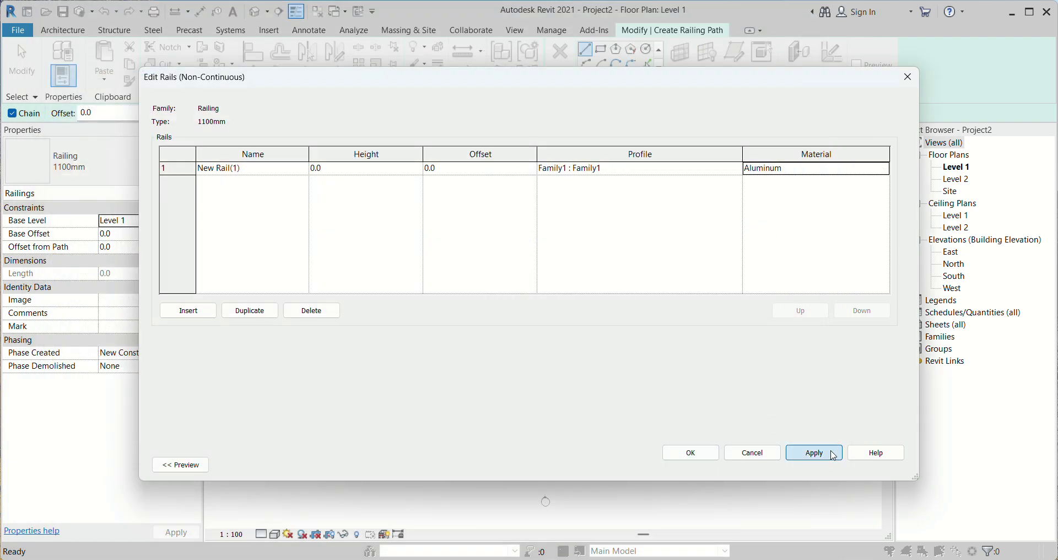
click(691, 453)
click(887, 472)
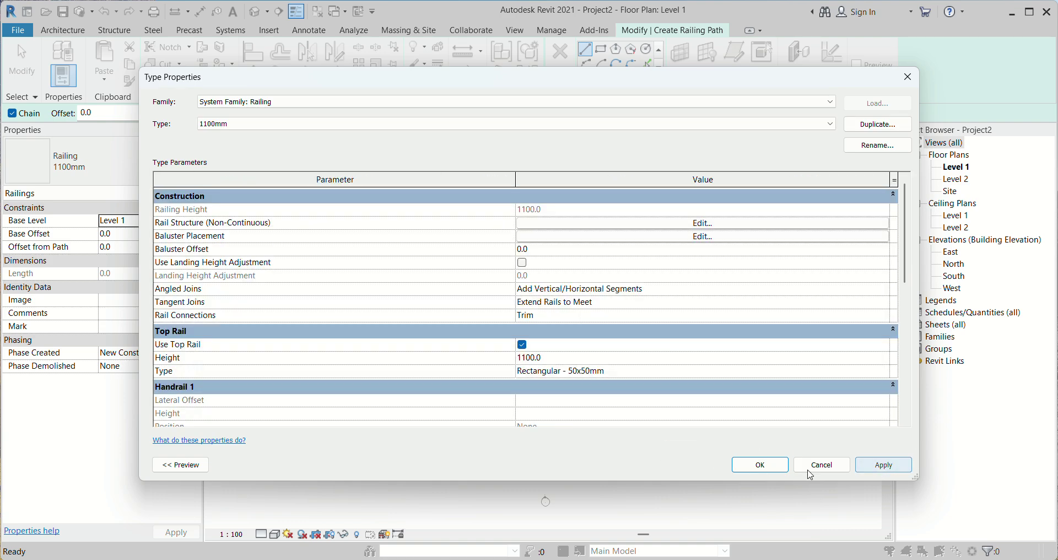
click(767, 476)
scroll(568, 333, up, 1)
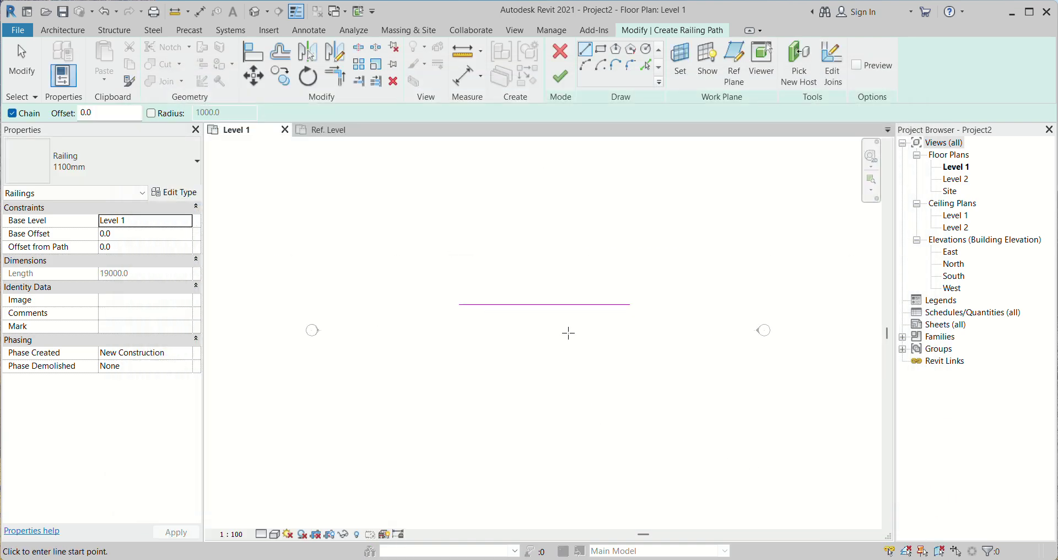
scroll(568, 332, up, 1)
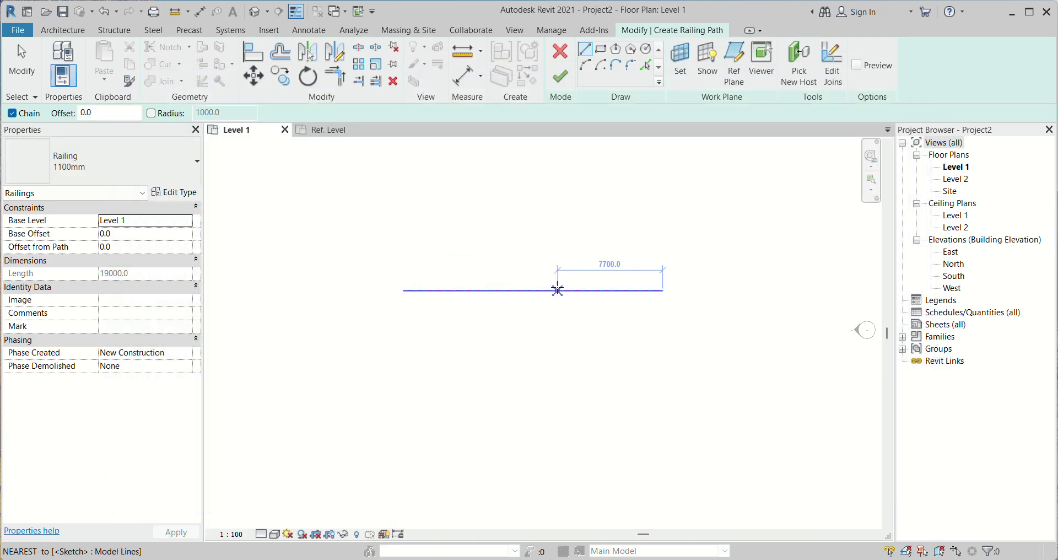
Finish the railing sketch along the straight 19000 path on Level 1
click(21, 82)
click(530, 290)
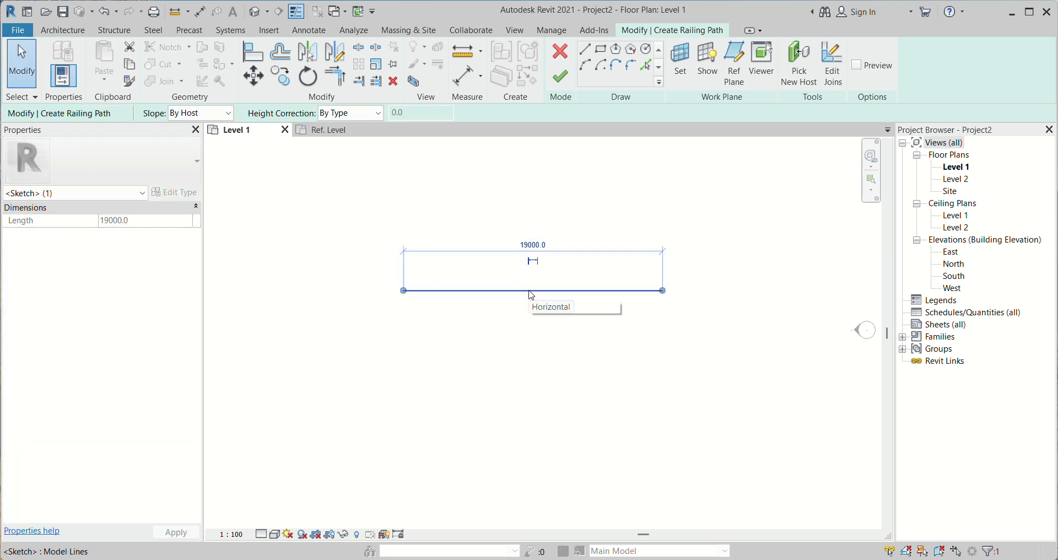
click(142, 193)
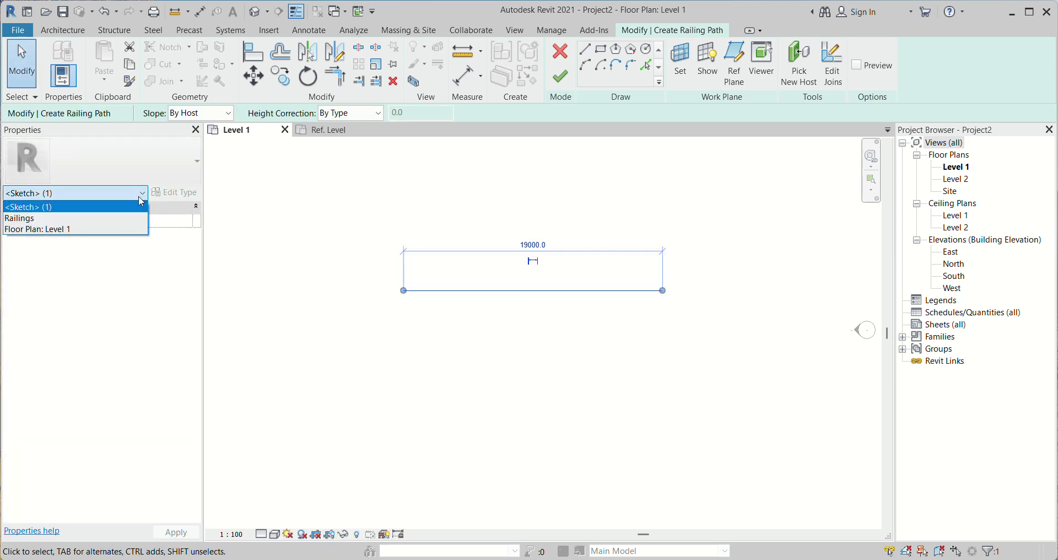
key(Escape)
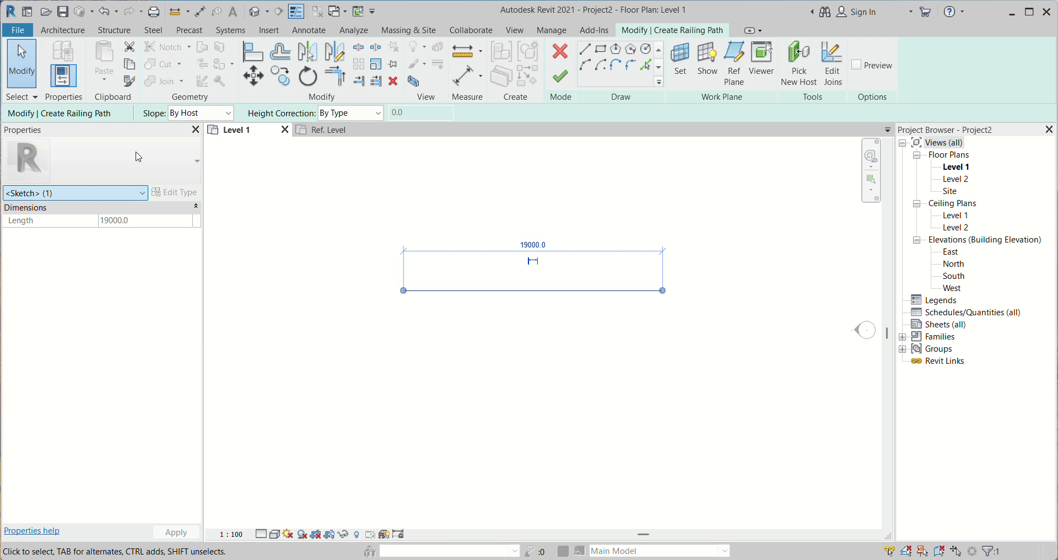
key(Escape)
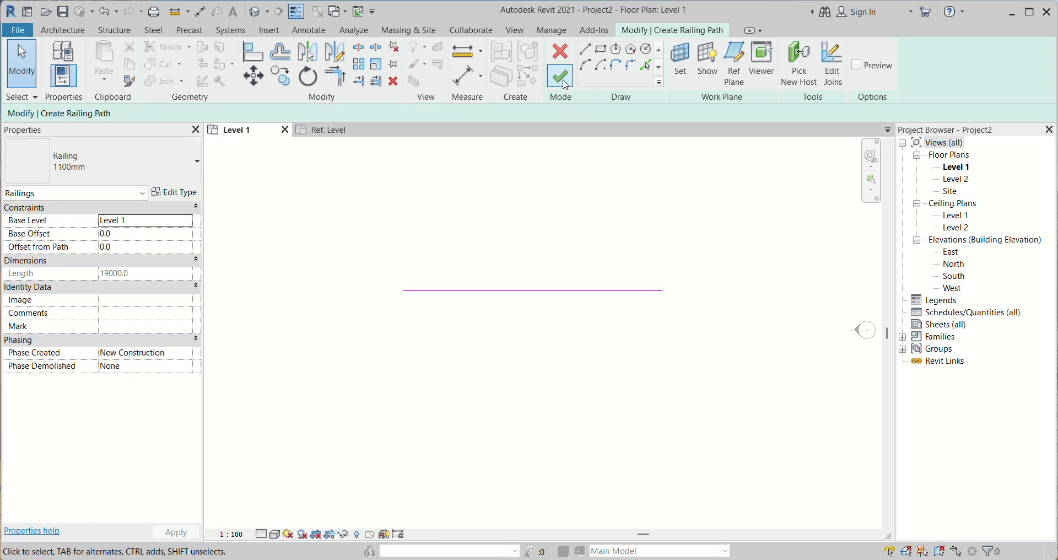
click(560, 77)
scroll(571, 288, up, 1)
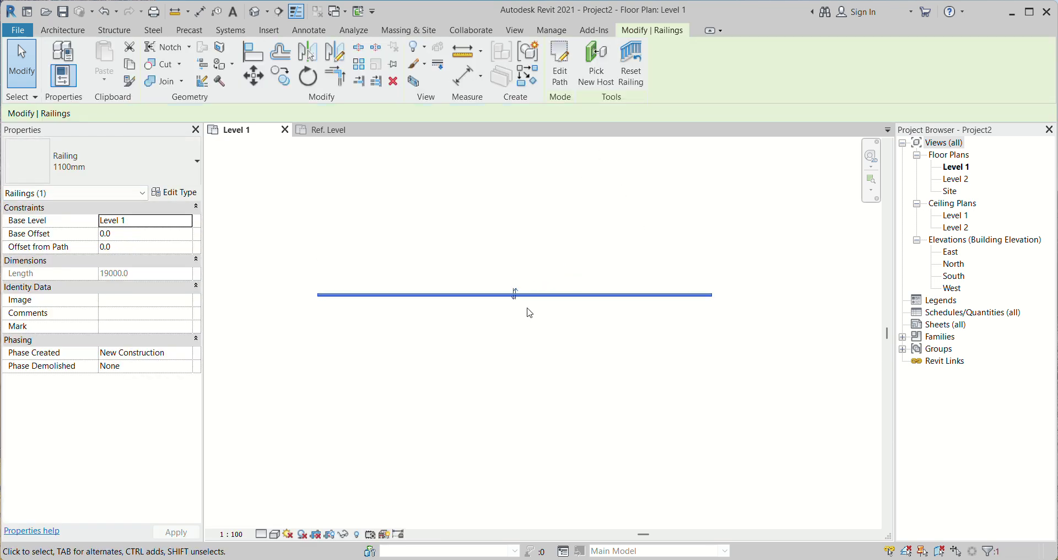
scroll(529, 309, up, 2)
scroll(508, 295, down, 1)
scroll(512, 279, down, 1)
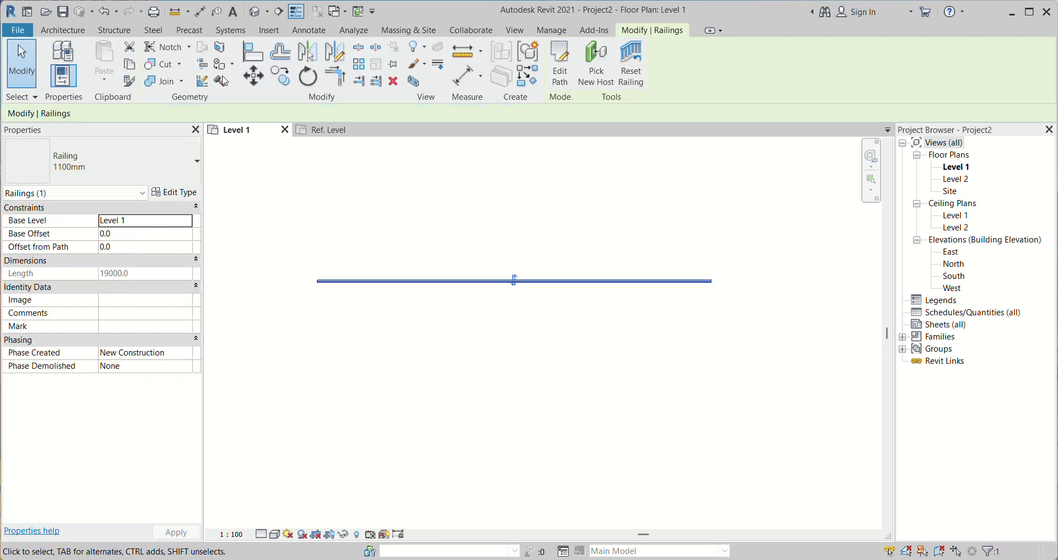
Open the default 3D view, deselect the railing, and zoom in on it
click(256, 11)
click(673, 396)
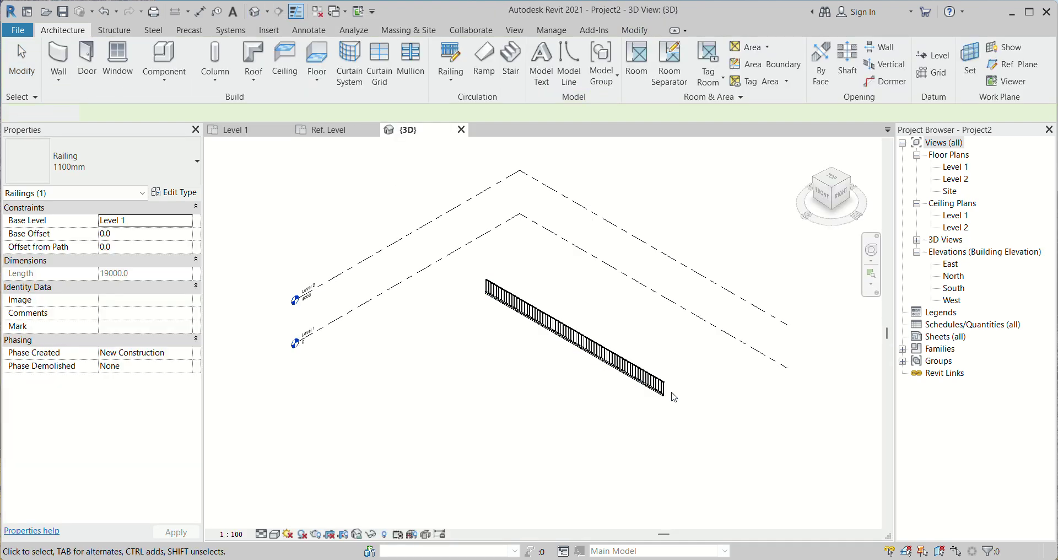
scroll(661, 408, up, 3)
scroll(656, 415, up, 1)
scroll(656, 414, up, 1)
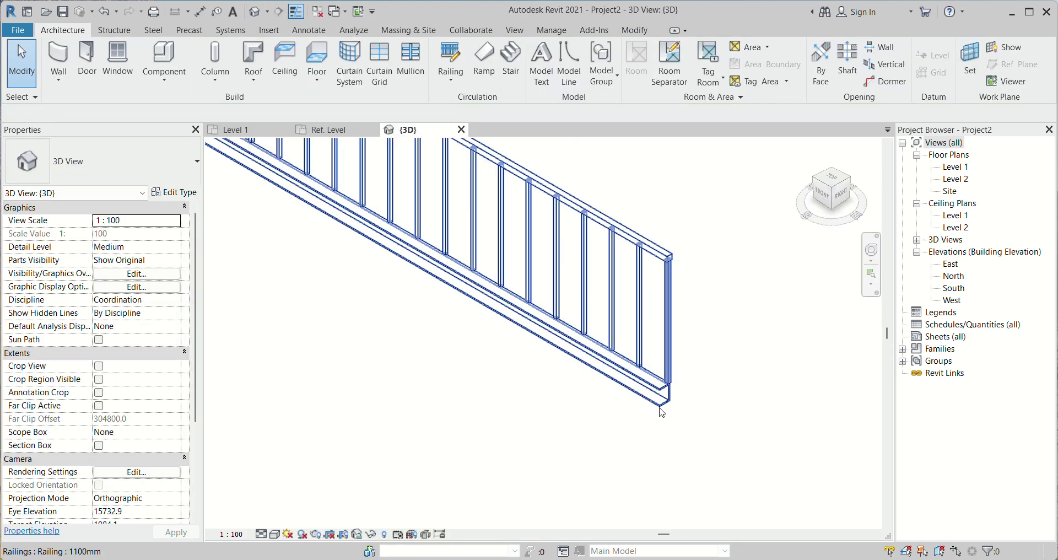
scroll(661, 414, up, 2)
scroll(678, 386, up, 1)
scroll(698, 355, up, 1)
scroll(717, 396, down, 3)
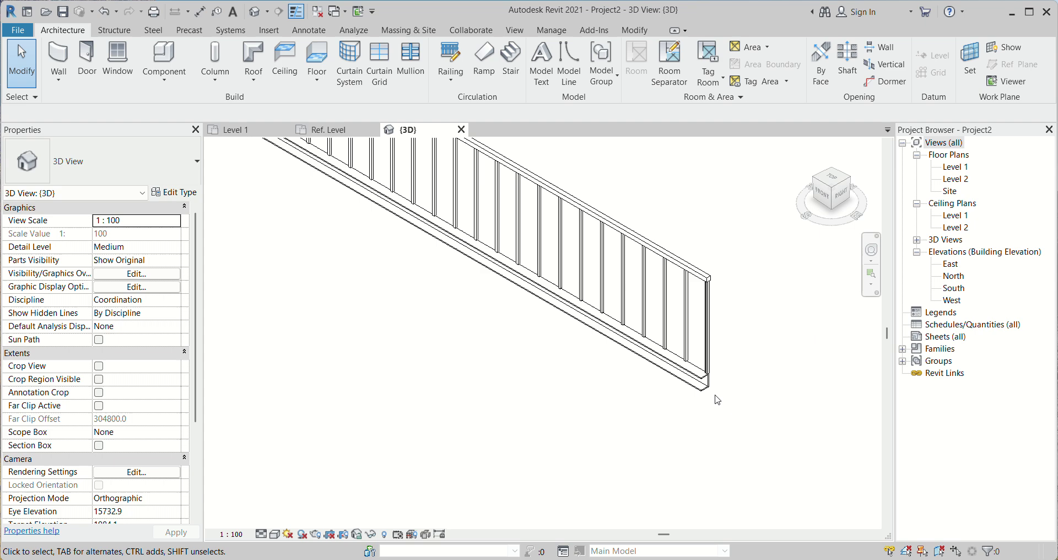
Orbit and zoom to inspect the C-channel rail at the railing's end
shift+middle_drag(716, 398, 709, 374)
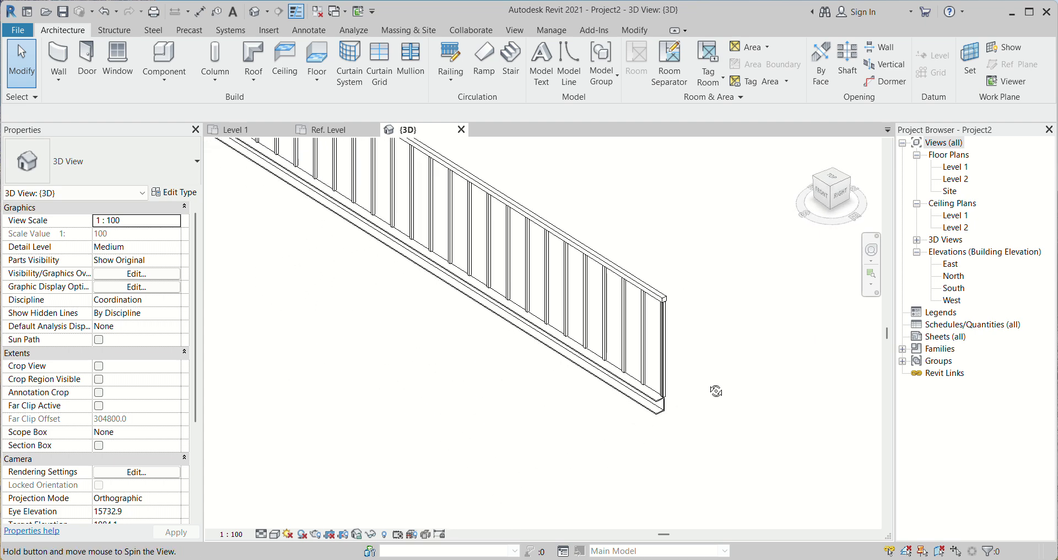
scroll(709, 373, up, 1)
scroll(705, 358, up, 1)
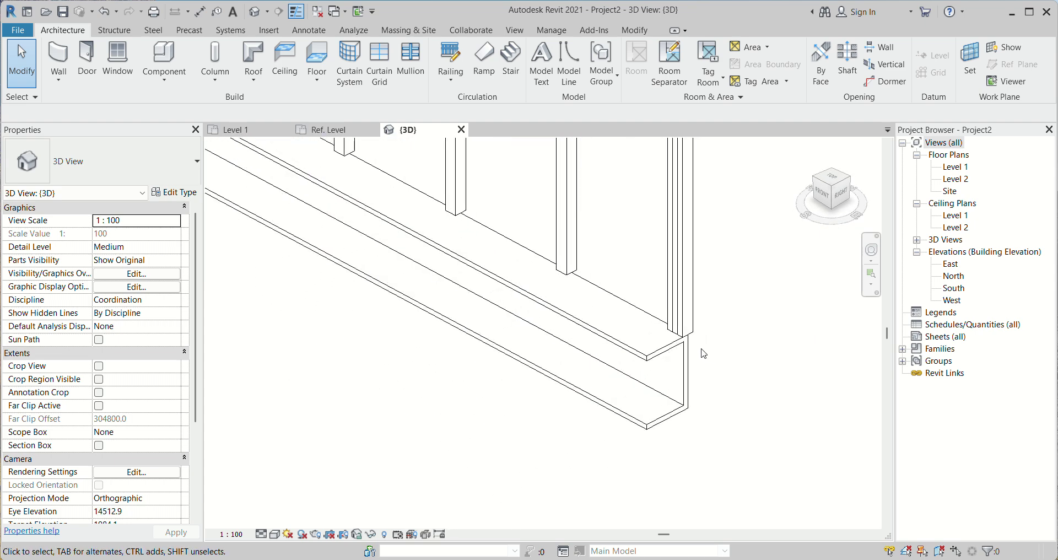
scroll(711, 380, down, 2)
scroll(716, 408, down, 1)
scroll(717, 417, down, 1)
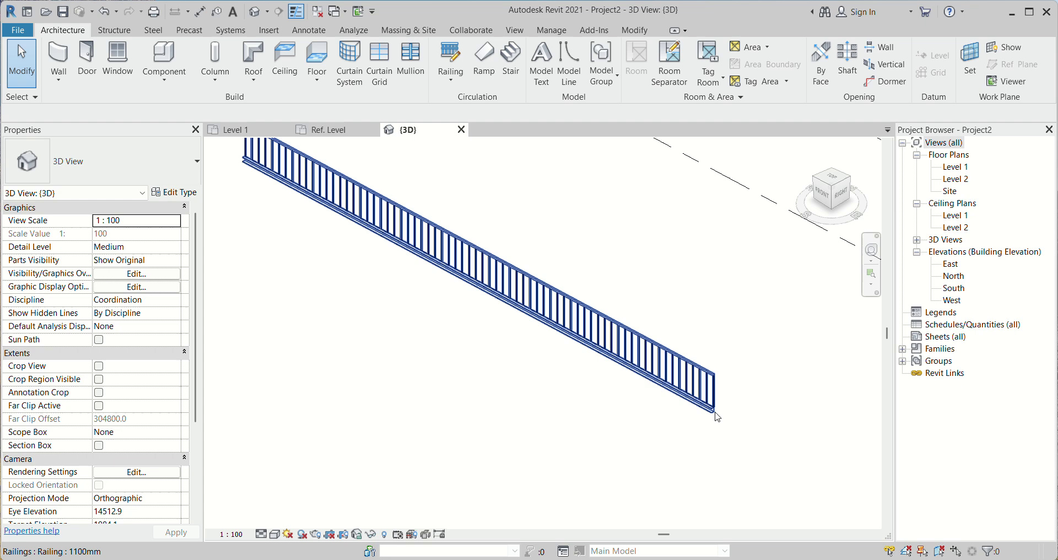
scroll(716, 417, down, 1)
scroll(408, 259, up, 1)
scroll(370, 270, up, 1)
scroll(473, 266, up, 2)
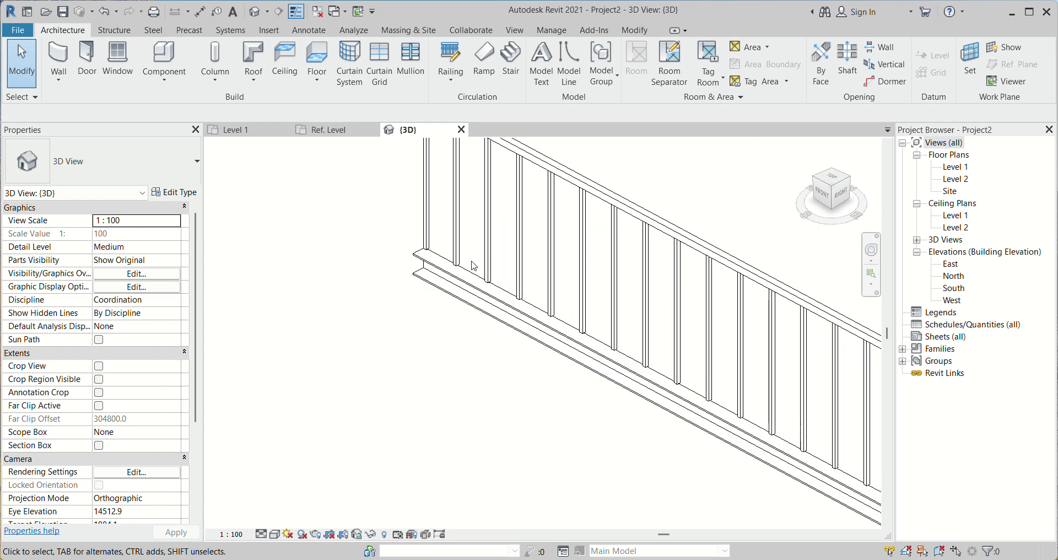
scroll(475, 263, up, 2)
scroll(477, 259, down, 3)
scroll(477, 259, down, 2)
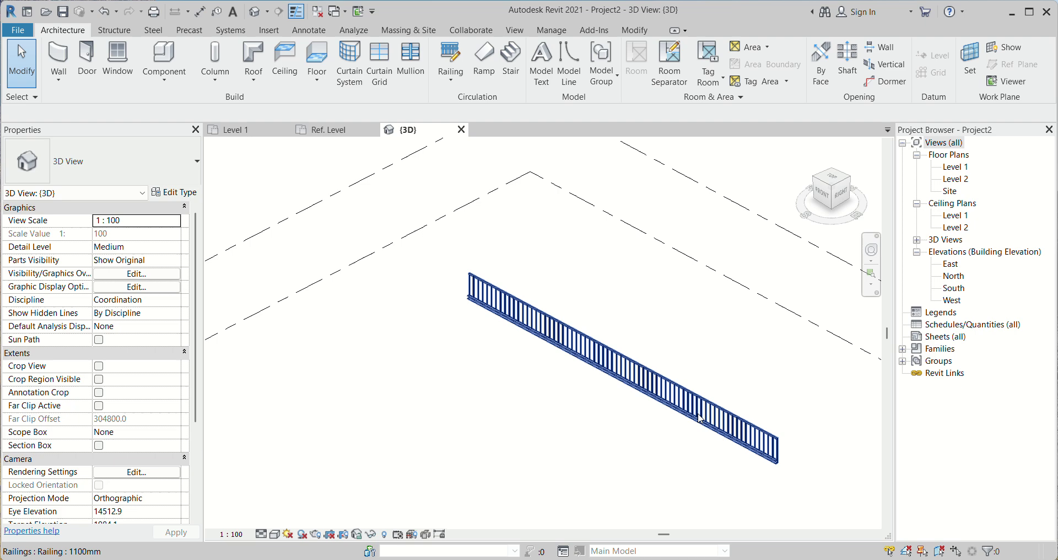
scroll(827, 436, up, 2)
scroll(809, 477, up, 2)
scroll(797, 467, up, 2)
scroll(799, 467, up, 2)
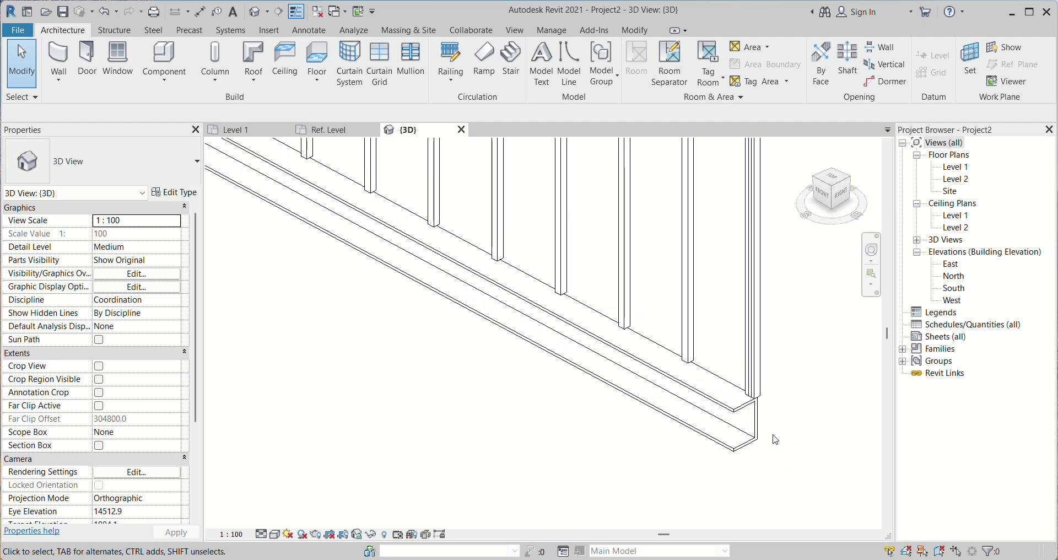
scroll(796, 460, up, 2)
scroll(756, 411, down, 3)
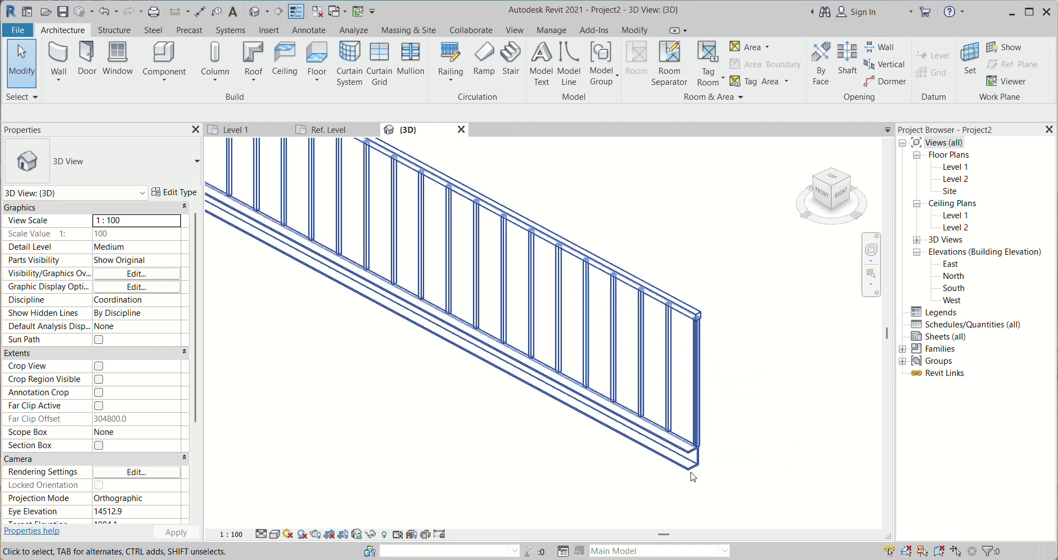
scroll(695, 448, down, 1)
scroll(693, 447, up, 1)
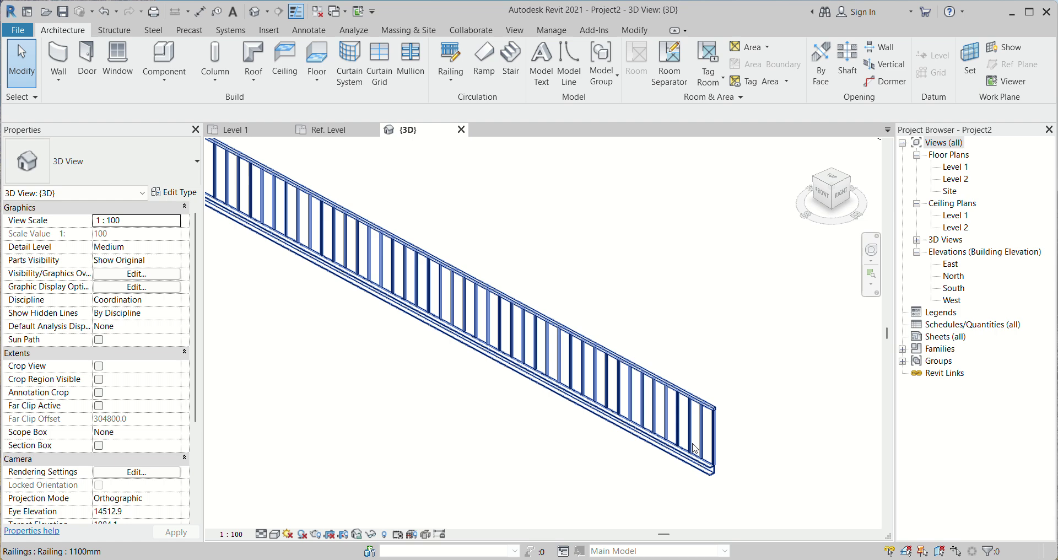
scroll(485, 271, down, 1)
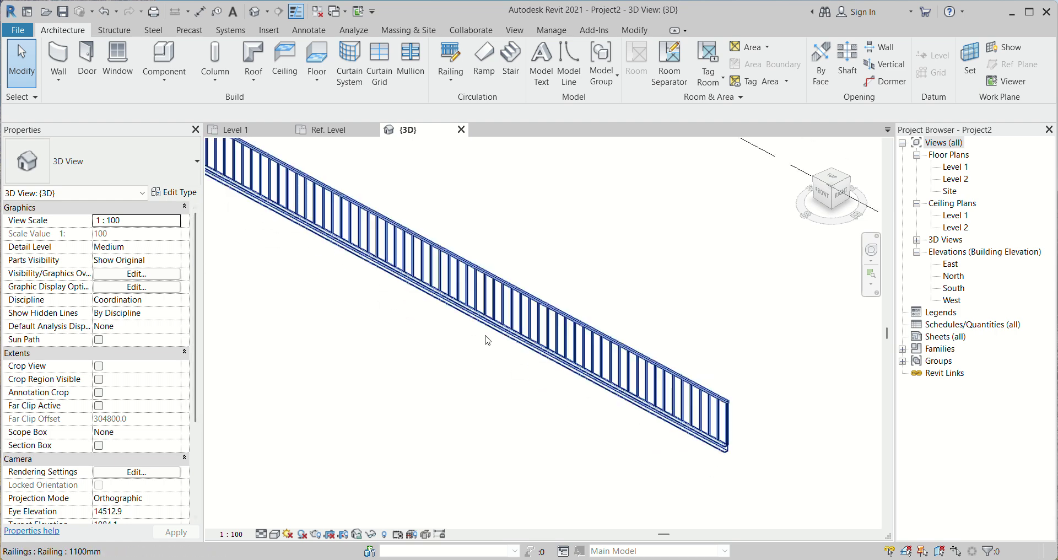
Select the railing and insert a second rail with the Family1 : Family1 profile
click(351, 233)
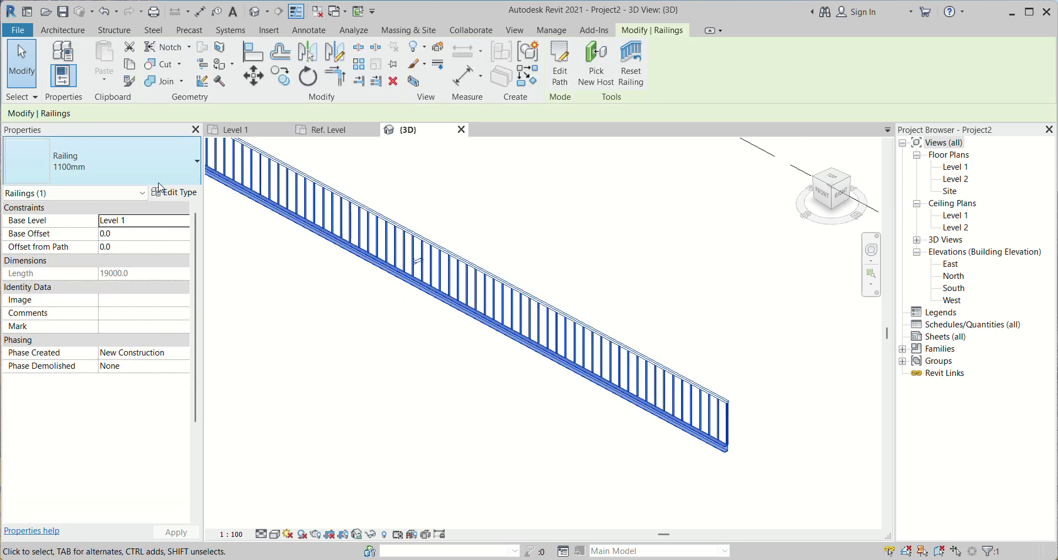
click(173, 193)
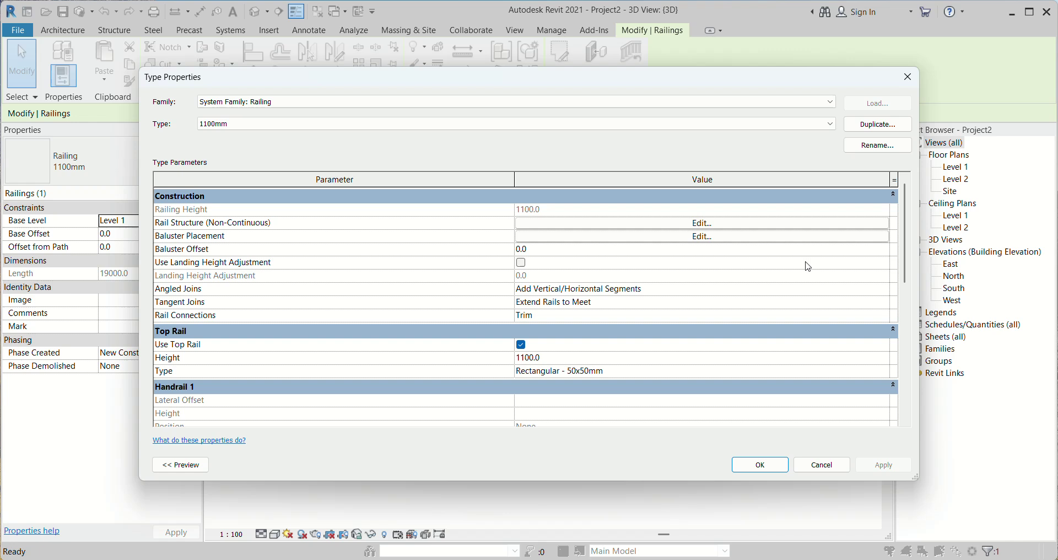
click(728, 227)
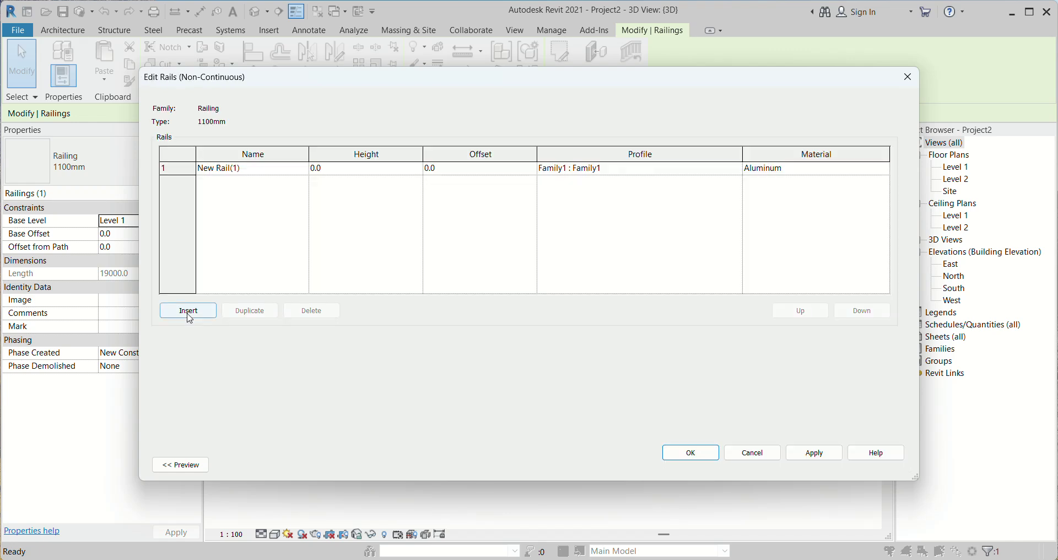
click(188, 312)
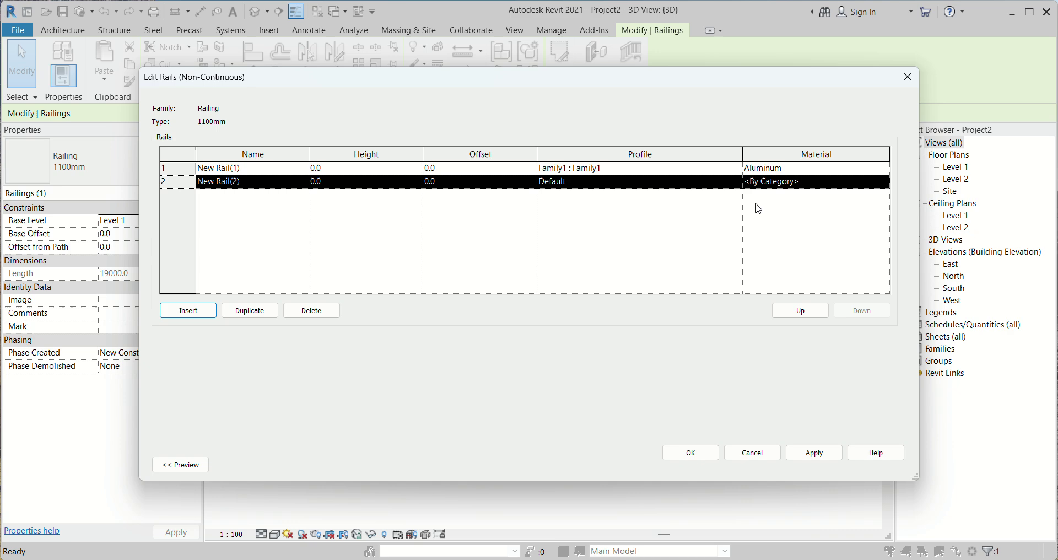
click(735, 181)
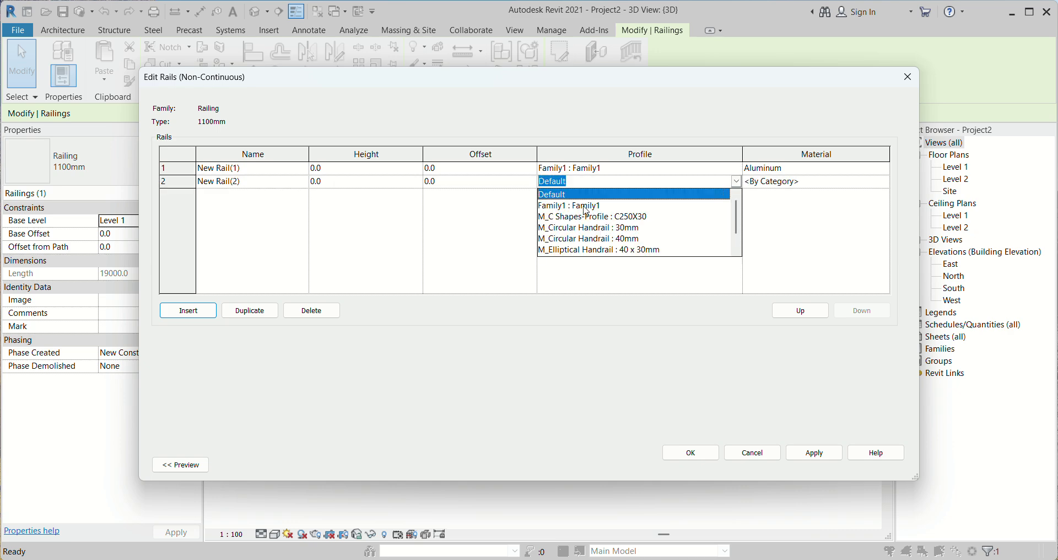
click(587, 211)
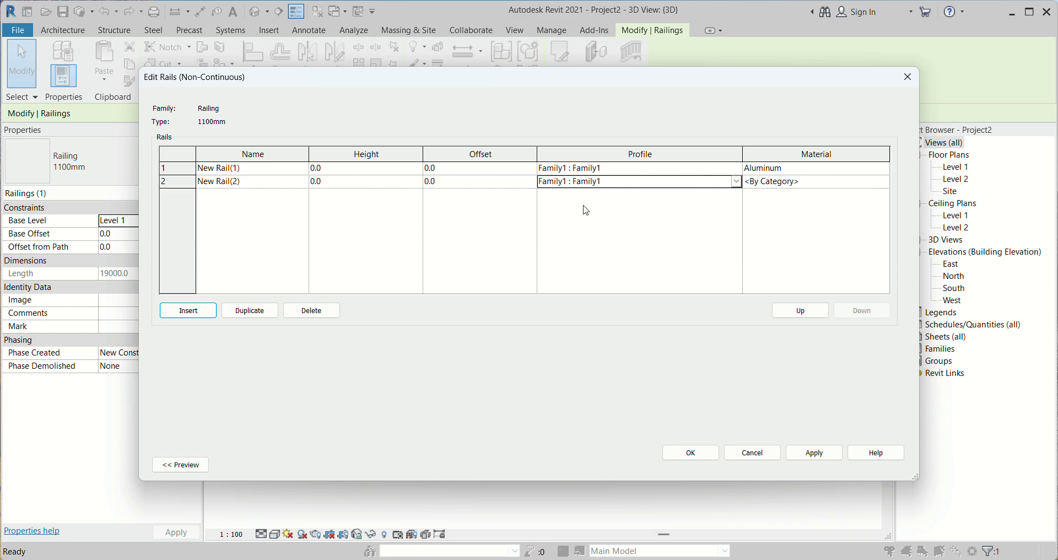
Give the second rail Aluminum material and confirm the rail structure
click(882, 183)
click(884, 181)
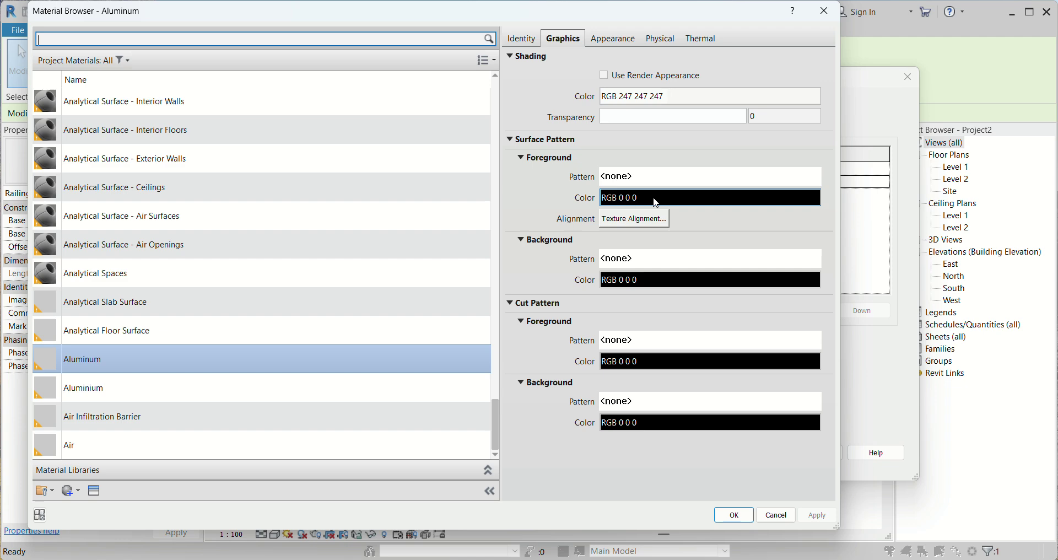
click(734, 515)
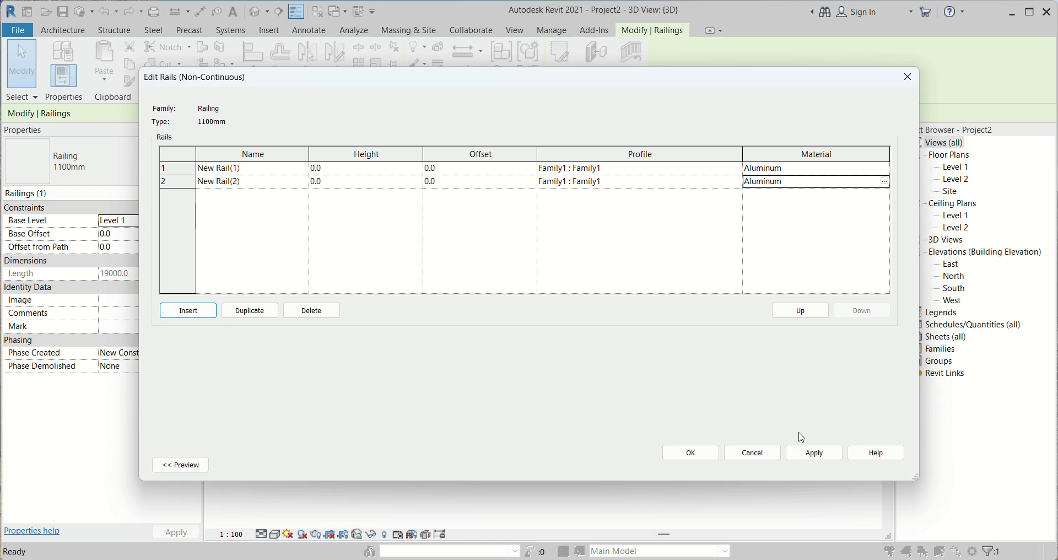
click(828, 454)
click(815, 453)
Apply and accept the railing type changes, then deselect and zoom to inspect
click(709, 453)
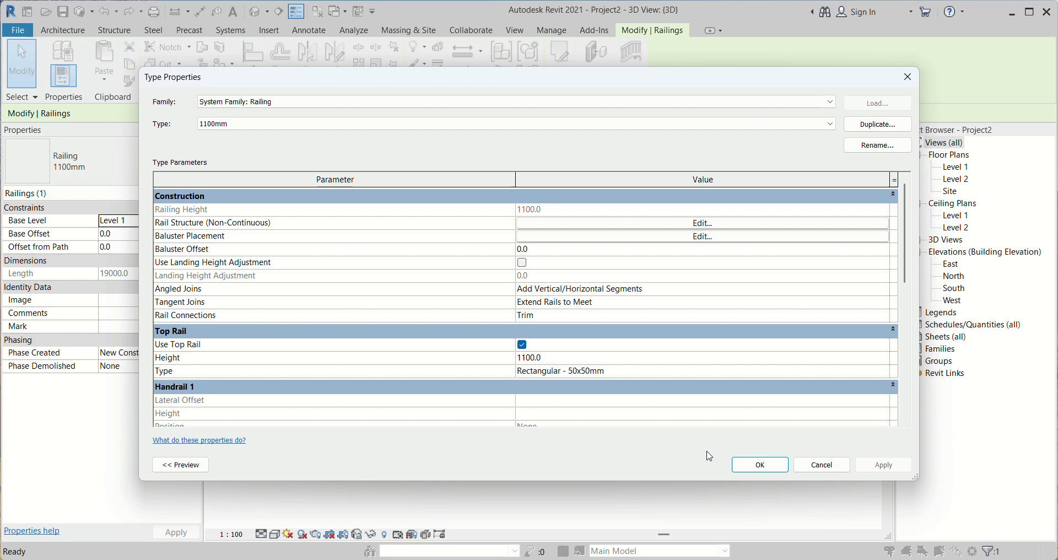
click(885, 467)
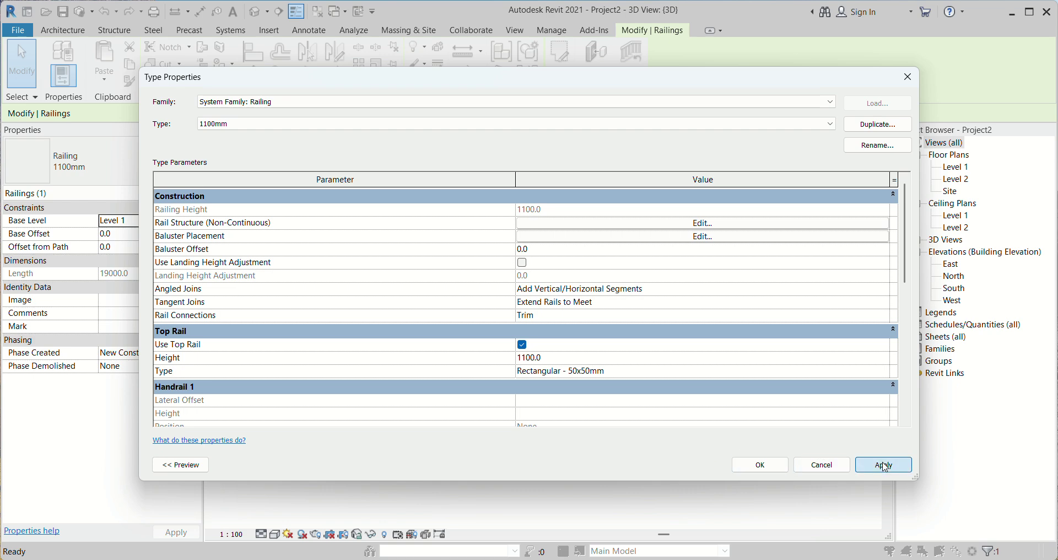
click(779, 465)
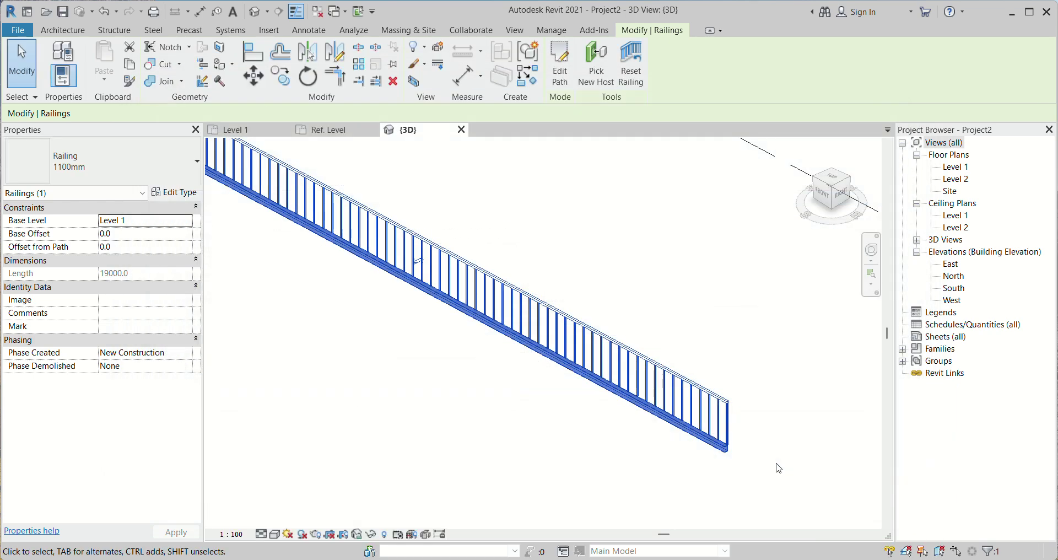
click(751, 456)
scroll(739, 453, up, 2)
scroll(716, 451, up, 2)
scroll(714, 447, up, 3)
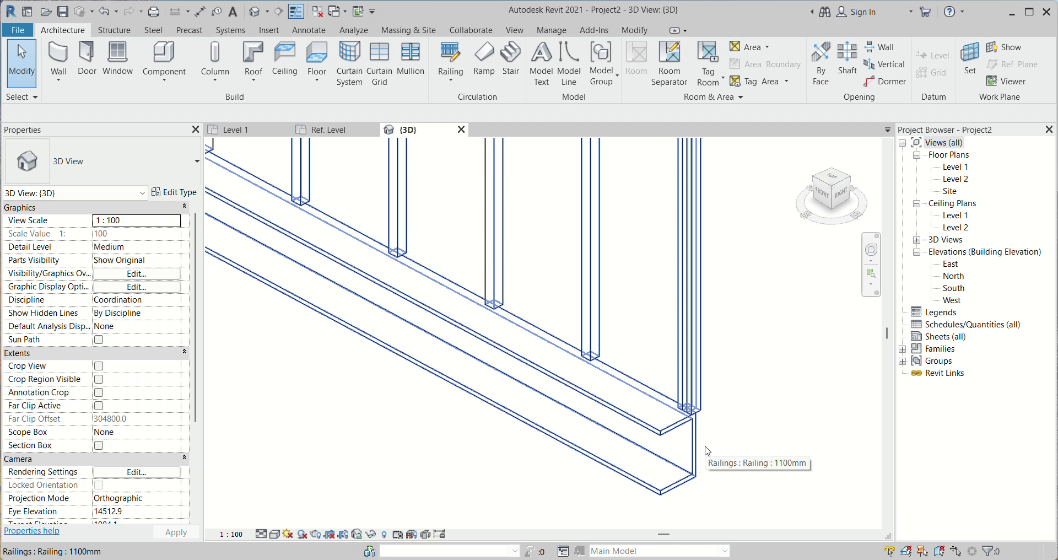
scroll(713, 443, up, 2)
scroll(712, 443, down, 3)
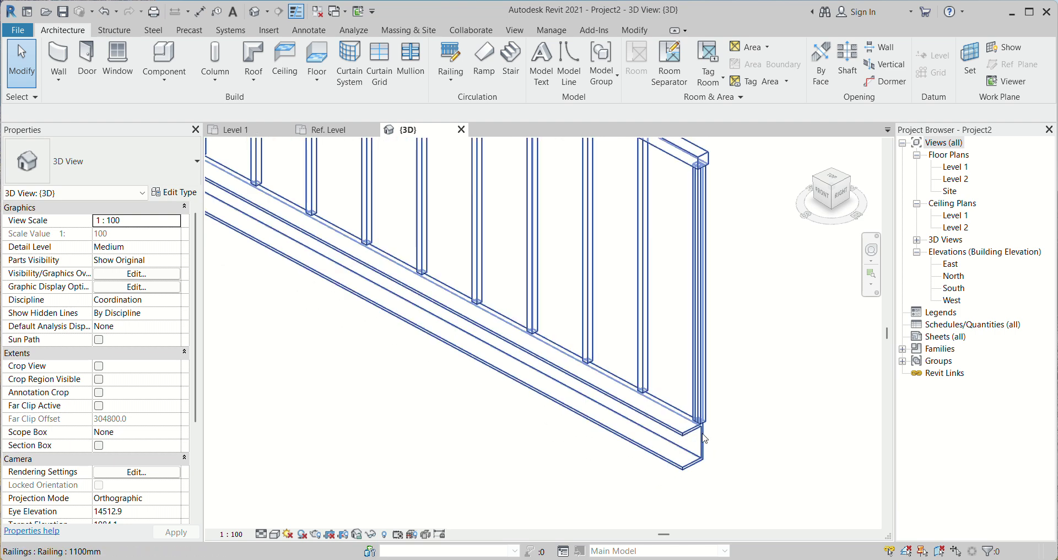
scroll(705, 438, down, 3)
Open the East elevation and zoom in on the railing's end profile
click(952, 266)
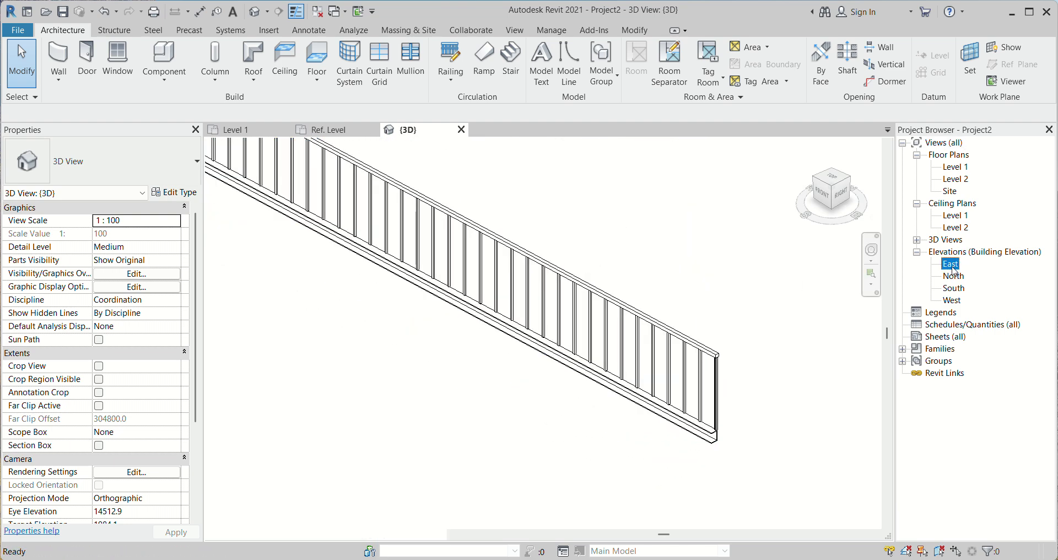
double_click(951, 266)
scroll(554, 402, up, 3)
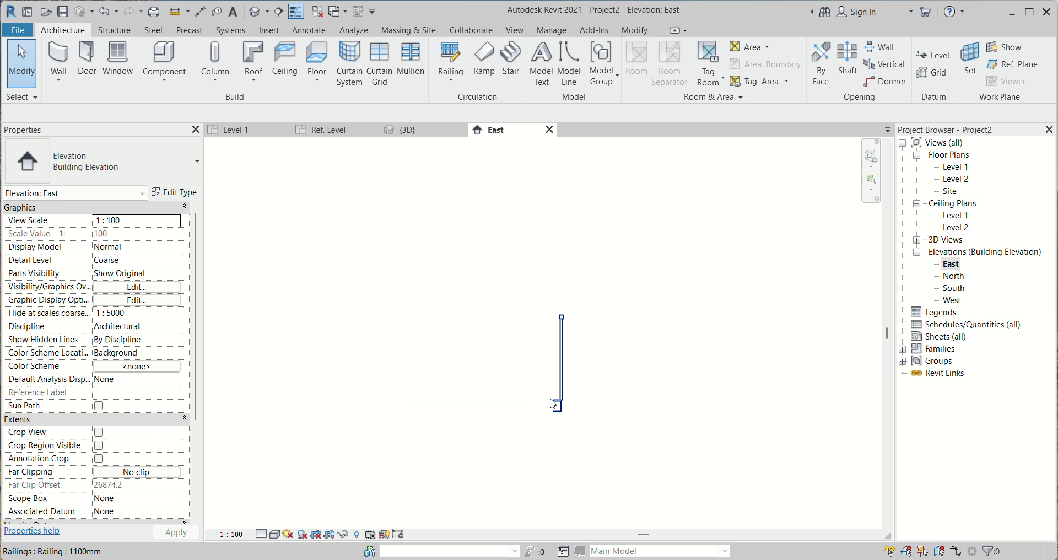
scroll(553, 403, up, 2)
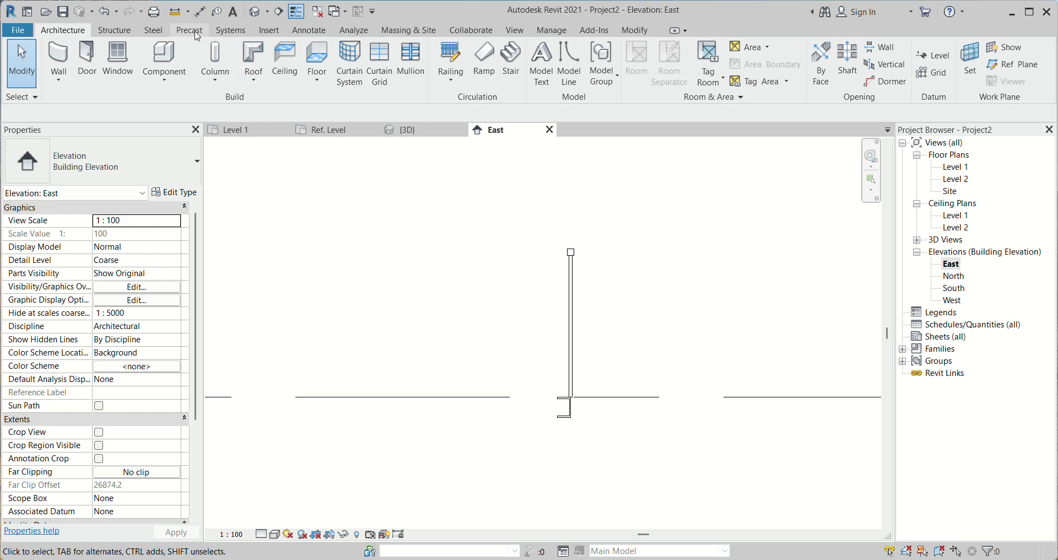
Check the top rail's height with an aligned dimension, then cancel it
click(267, 34)
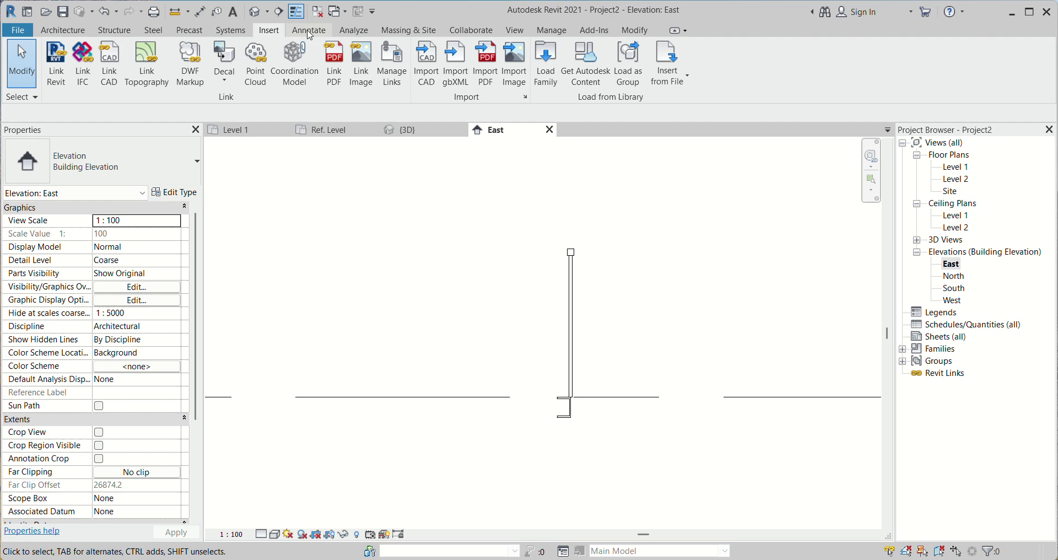
click(309, 30)
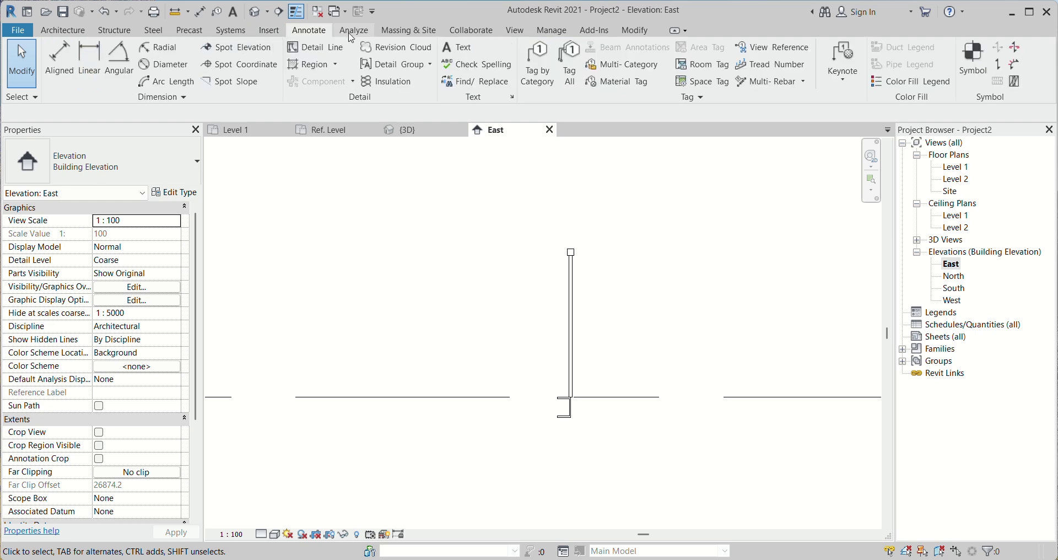
click(59, 61)
scroll(559, 352, up, 2)
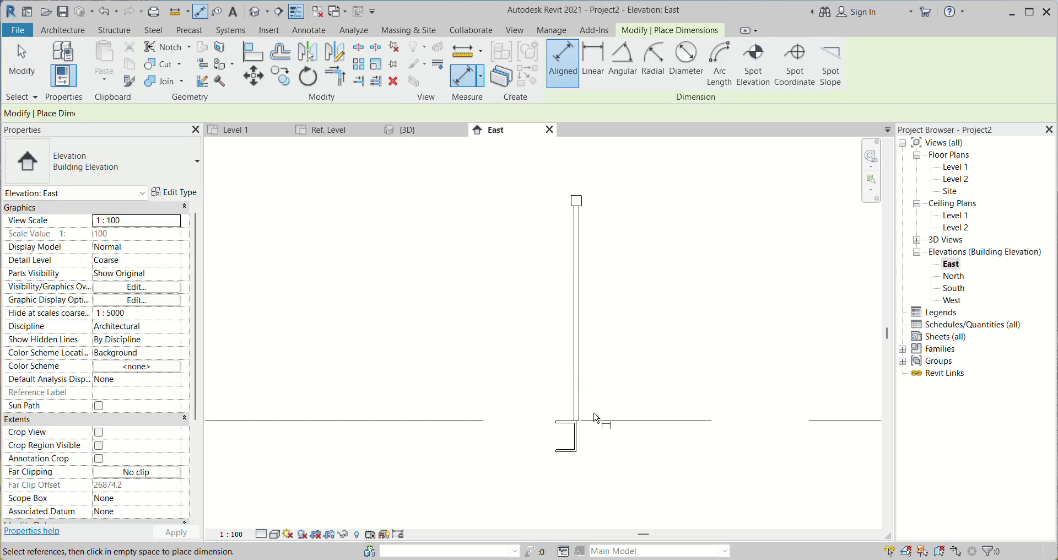
scroll(582, 203, up, 2)
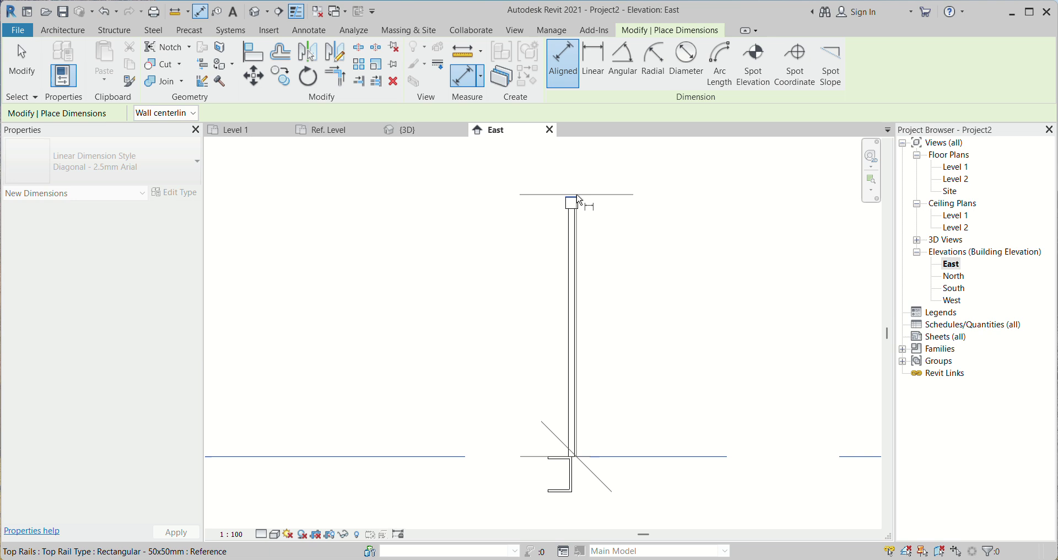
click(579, 199)
key(Escape)
key(Escape)
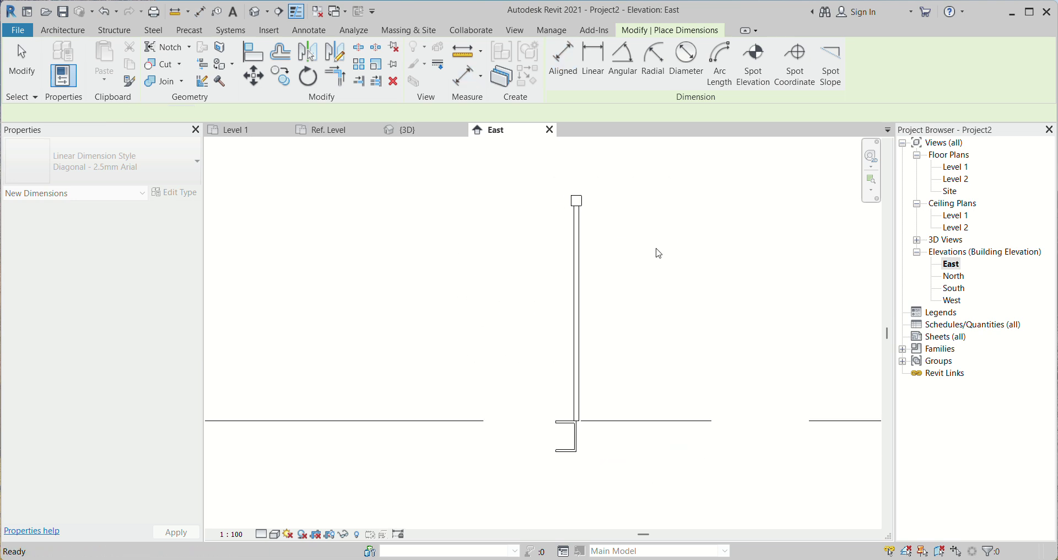
Back in 3D, set New Rail(2)'s height to 1100 in the railing's rail structure
click(428, 134)
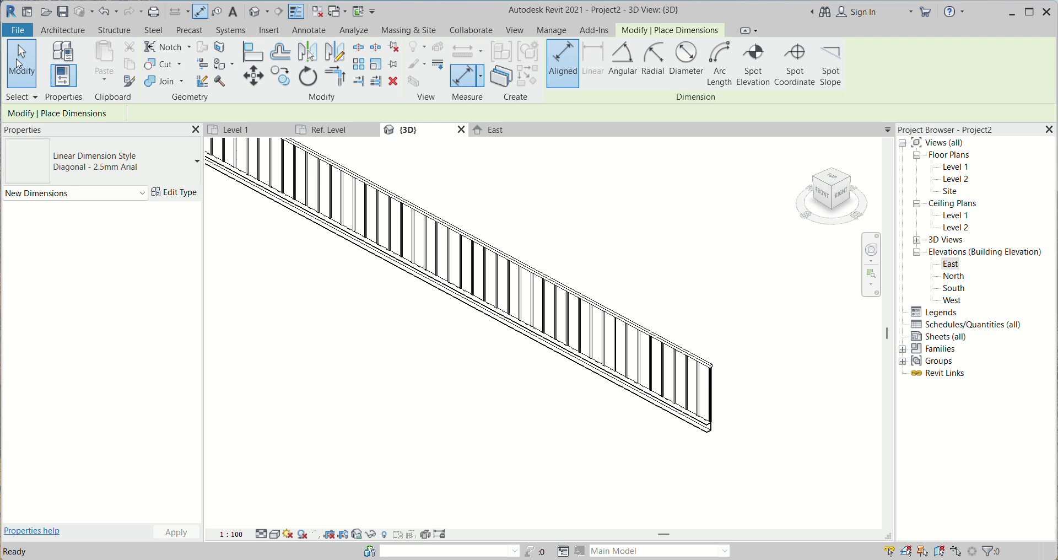
click(19, 63)
click(444, 226)
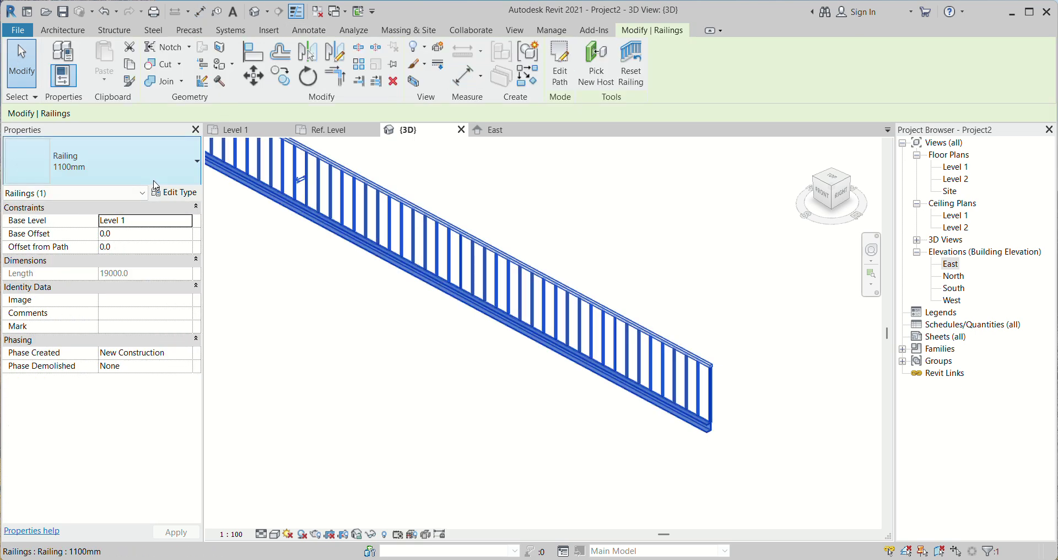
click(174, 192)
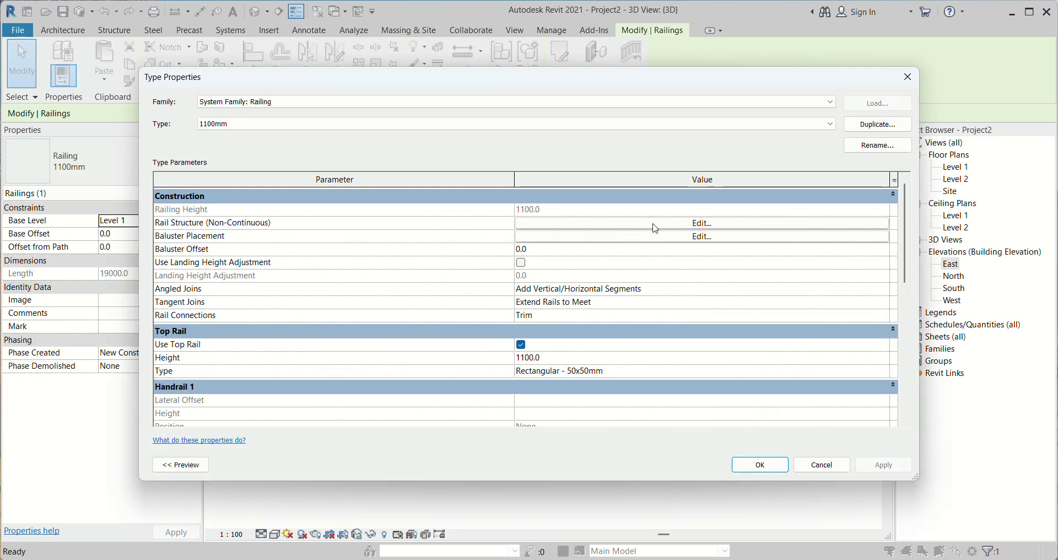
click(655, 223)
click(468, 185)
text(1100)
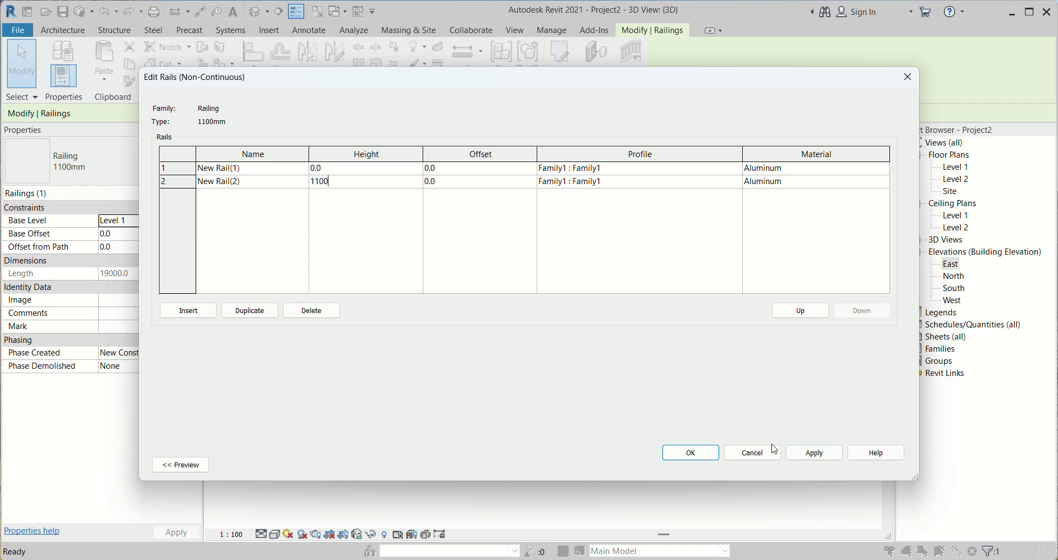
click(710, 453)
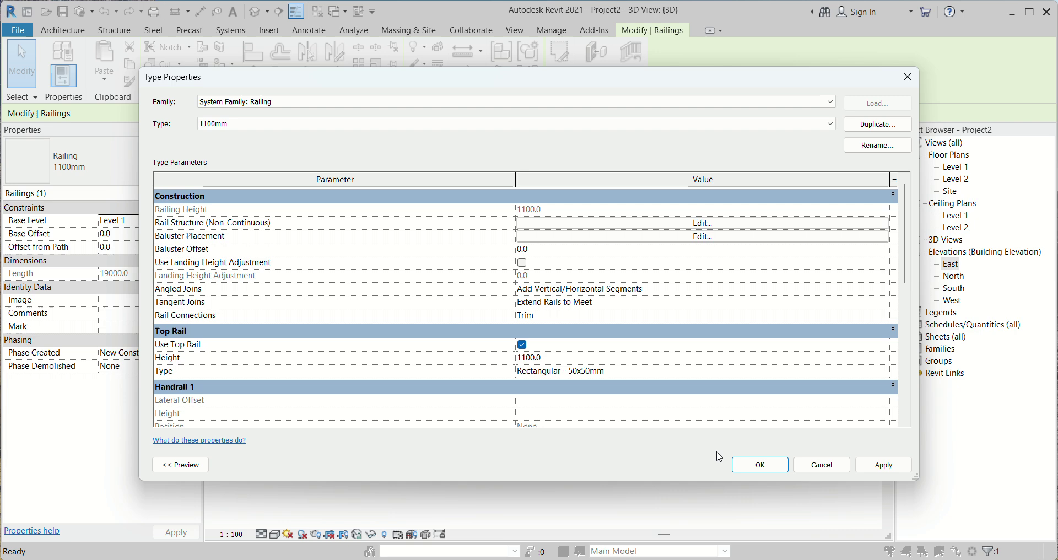
Accept the type change, then orbit and zoom to inspect the top C-channel rail
click(771, 465)
click(737, 414)
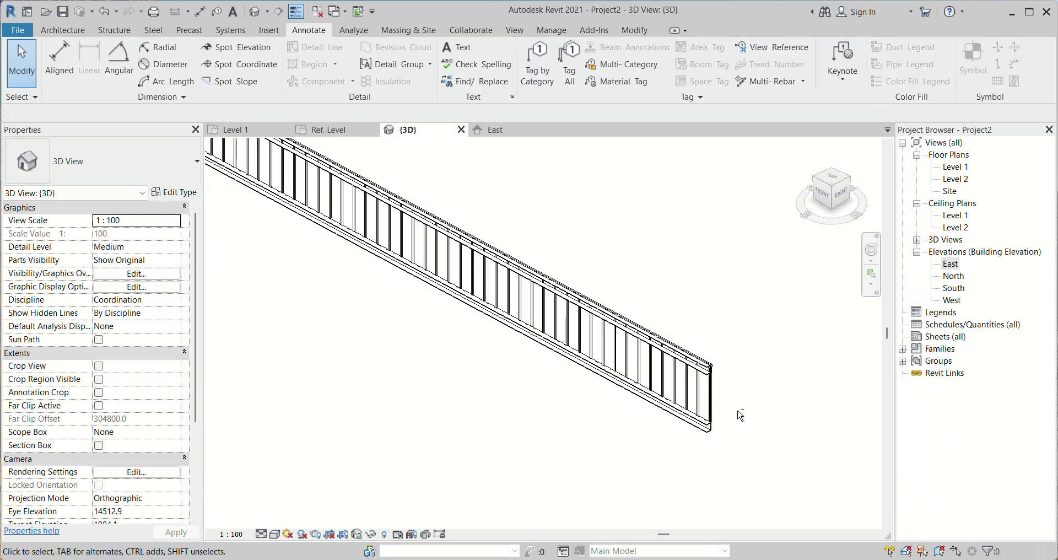
mouse_move(736, 413)
shift+middle_down()
mouse_move(675, 399)
mouse_move(590, 295)
shift+middle_up()
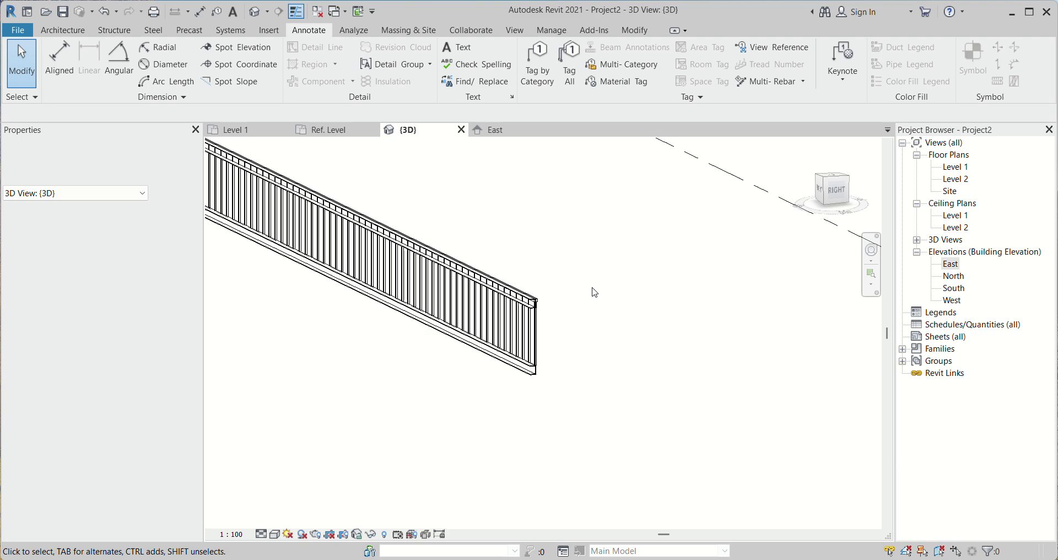
scroll(478, 314, up, 2)
scroll(731, 325, up, 1)
scroll(732, 326, down, 1)
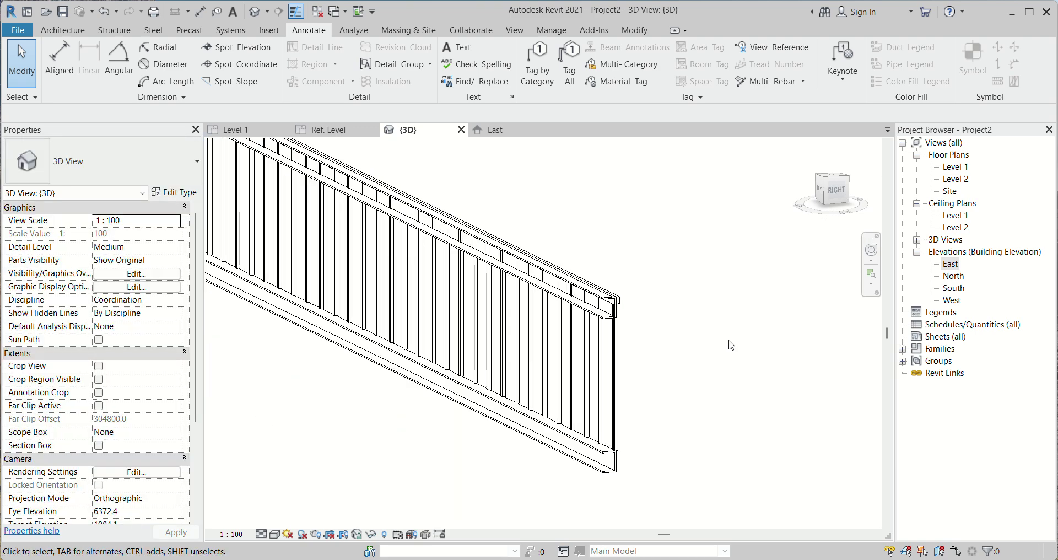
scroll(562, 292, down, 1)
scroll(562, 292, up, 2)
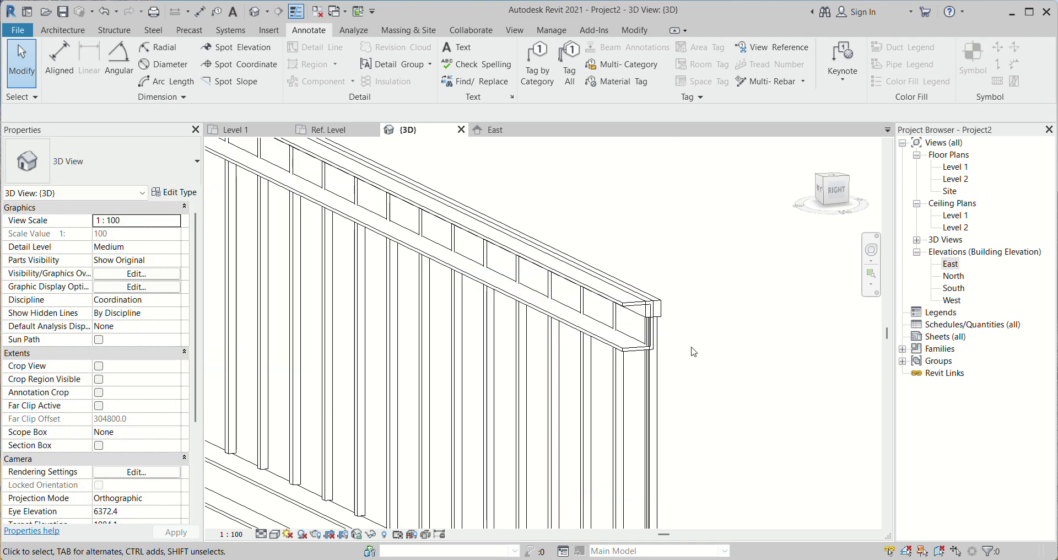
scroll(656, 320, down, 1)
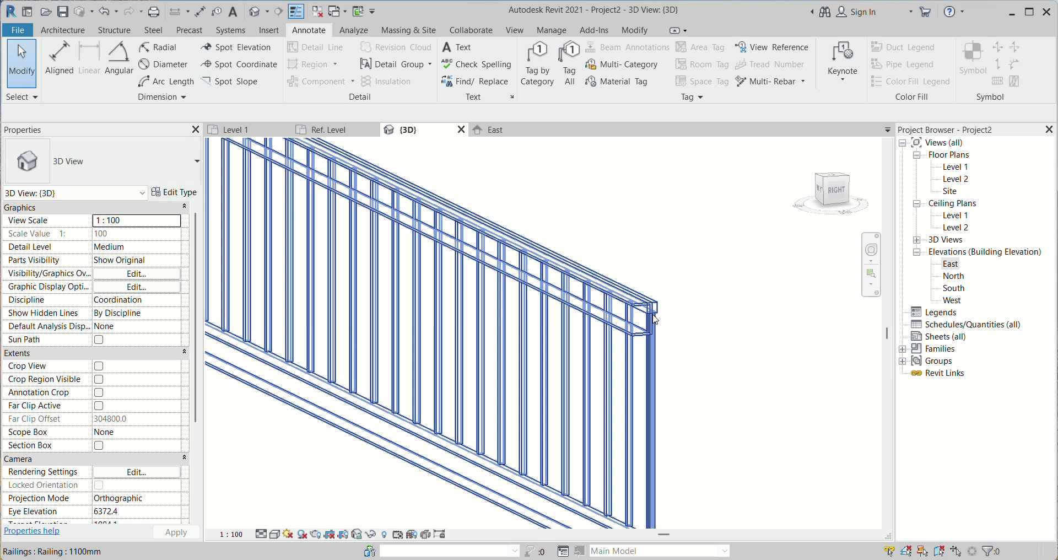
click(522, 265)
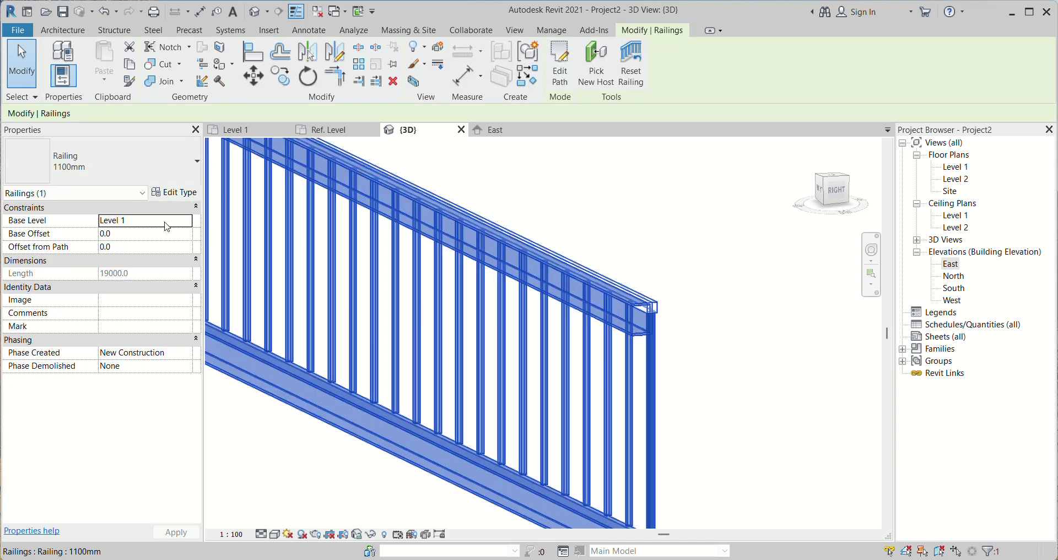
click(190, 192)
click(684, 224)
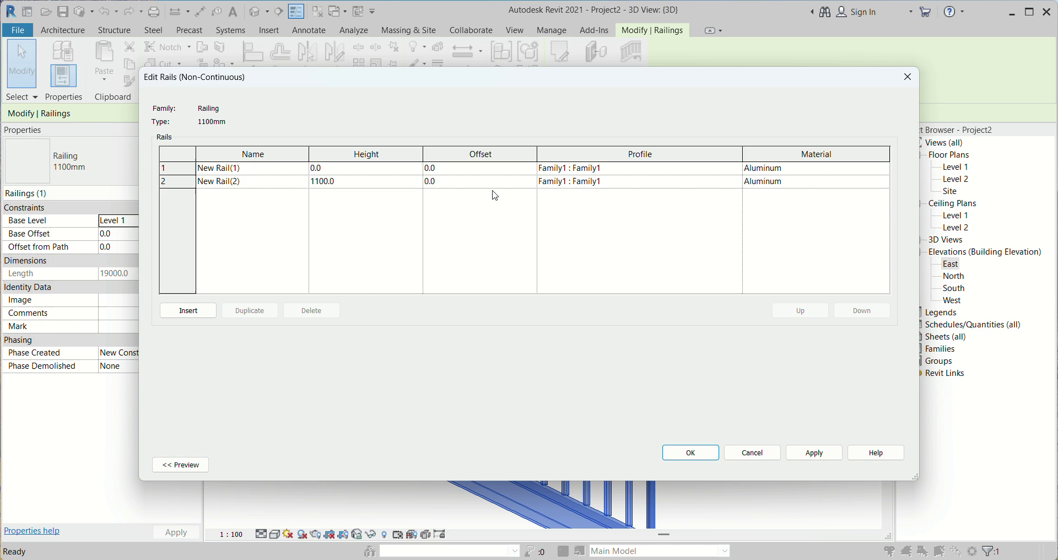
click(353, 185)
text(1300)
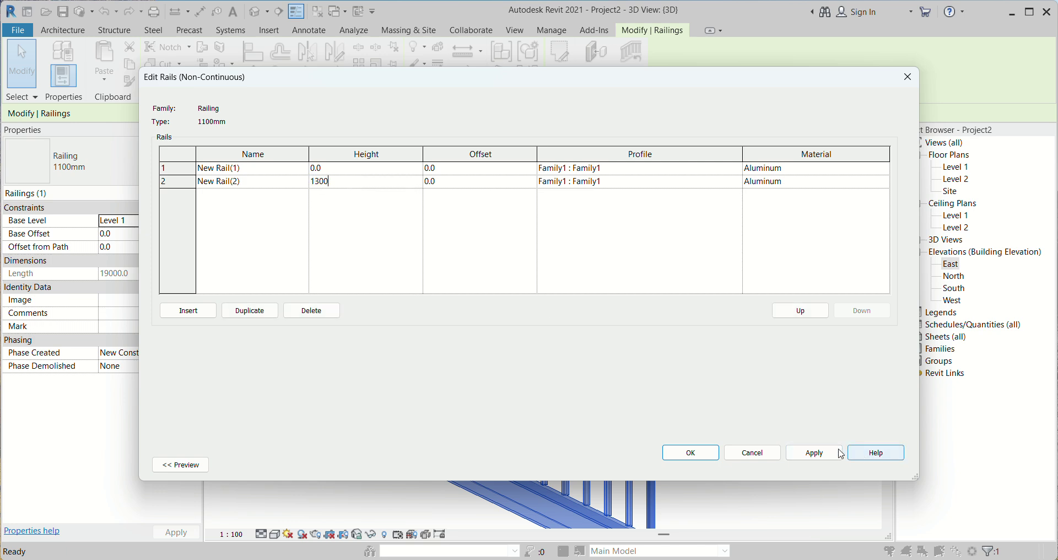
click(815, 452)
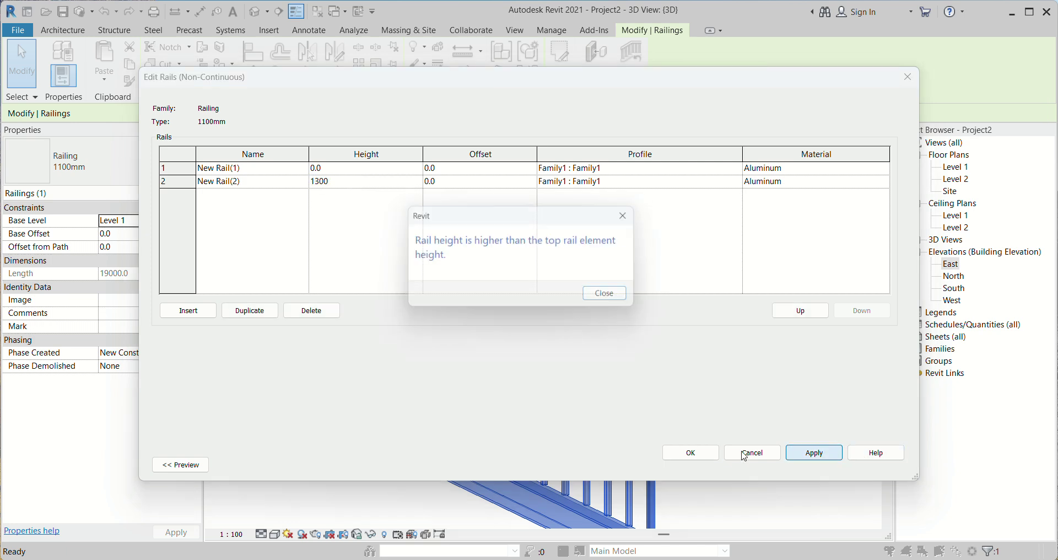
click(609, 292)
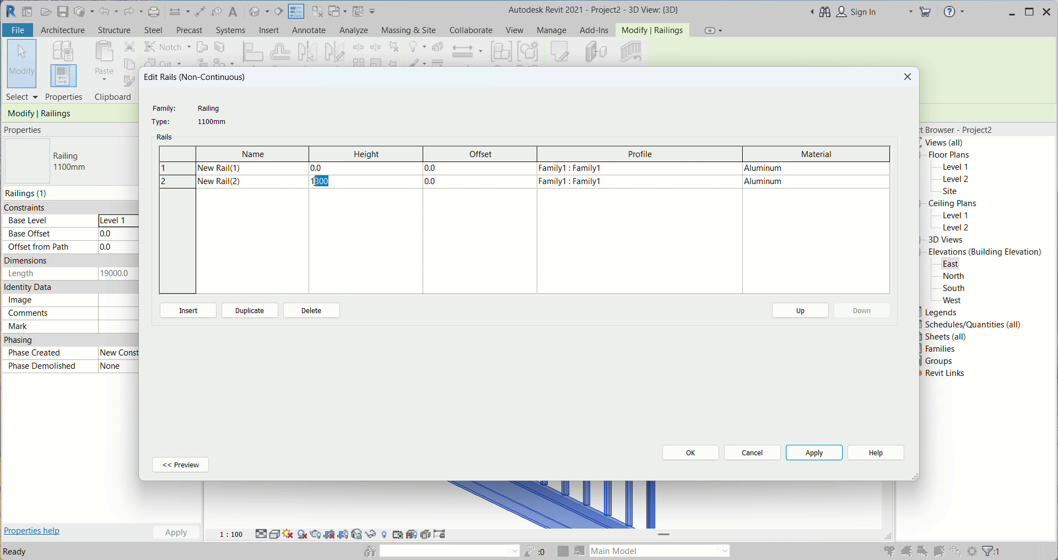
click(824, 451)
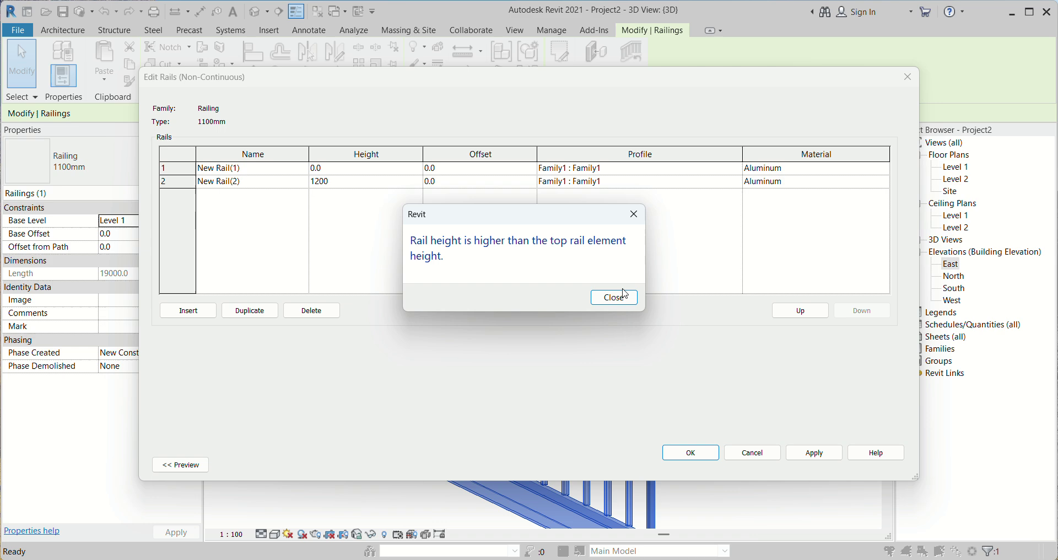
click(625, 295)
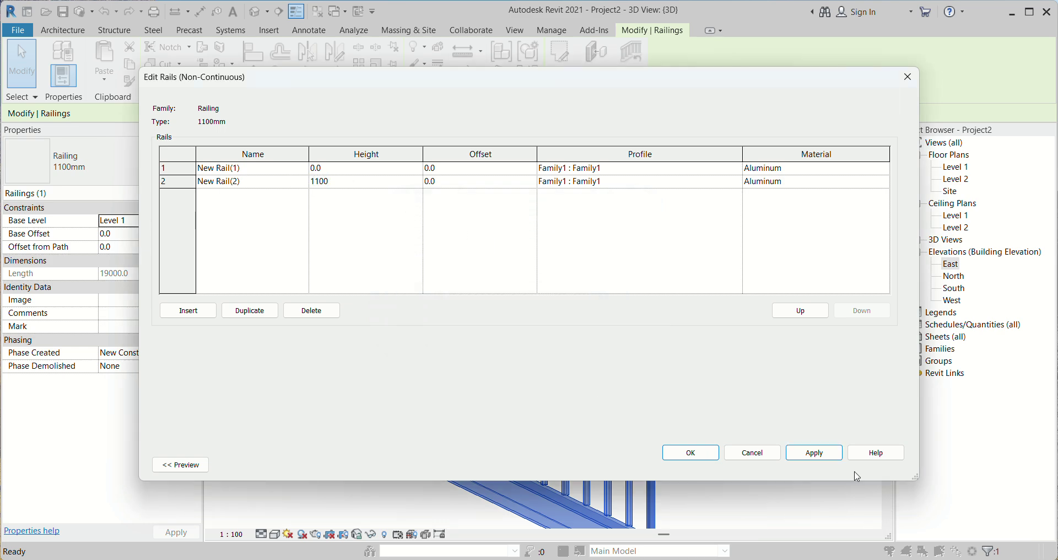
click(691, 453)
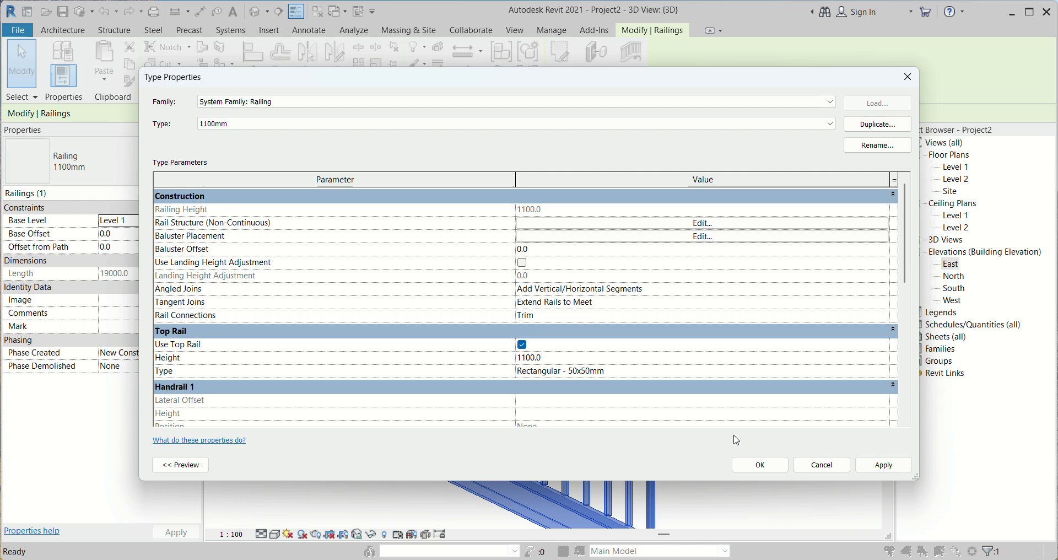
click(884, 465)
click(760, 465)
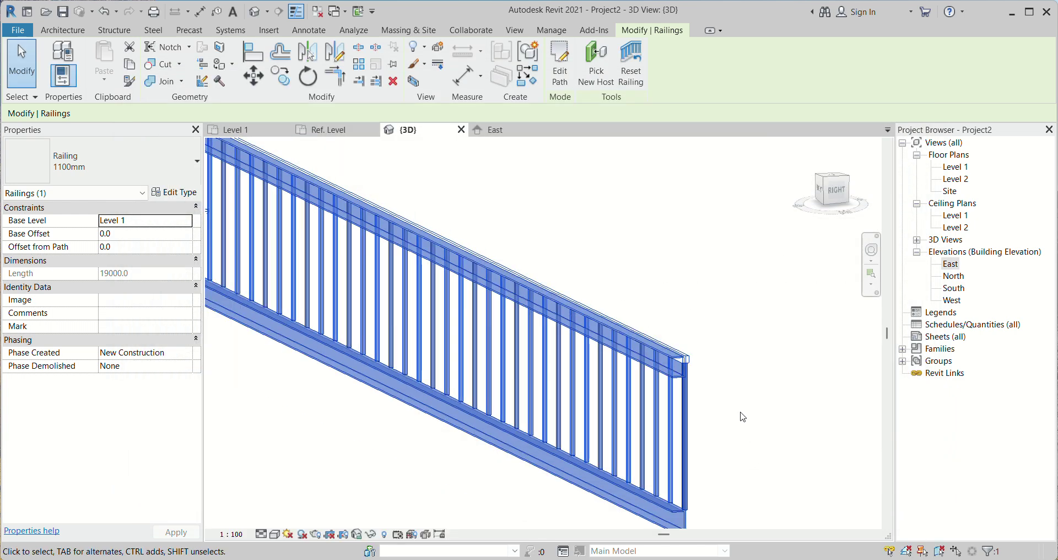
click(742, 417)
scroll(745, 397, down, 3)
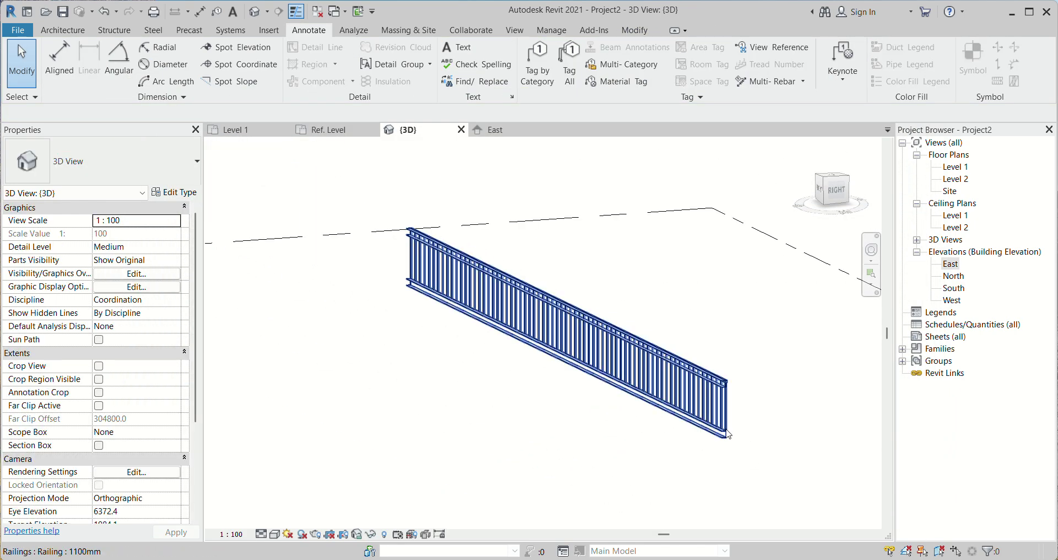
shift+middle_drag(727, 434, 772, 453)
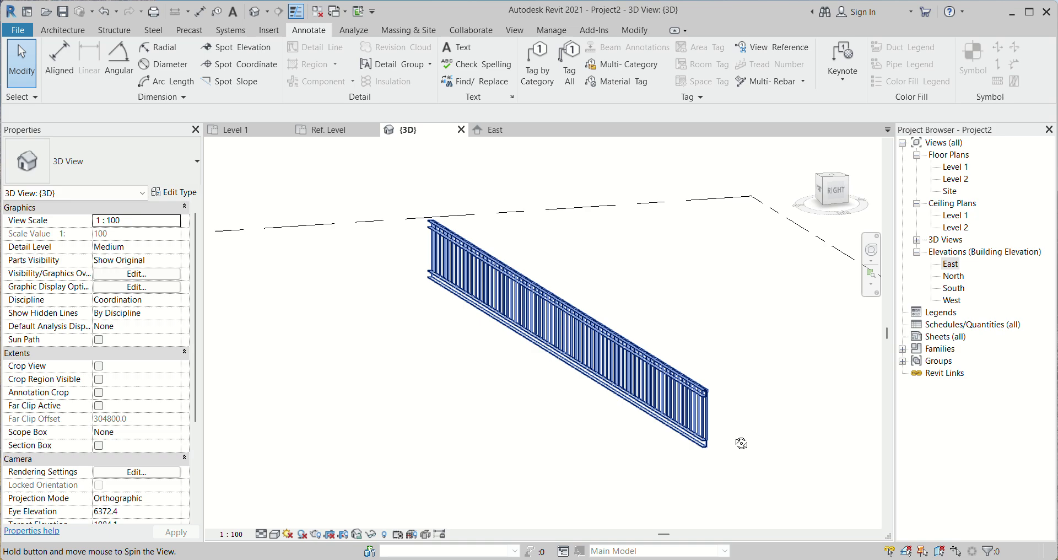
scroll(771, 449, up, 2)
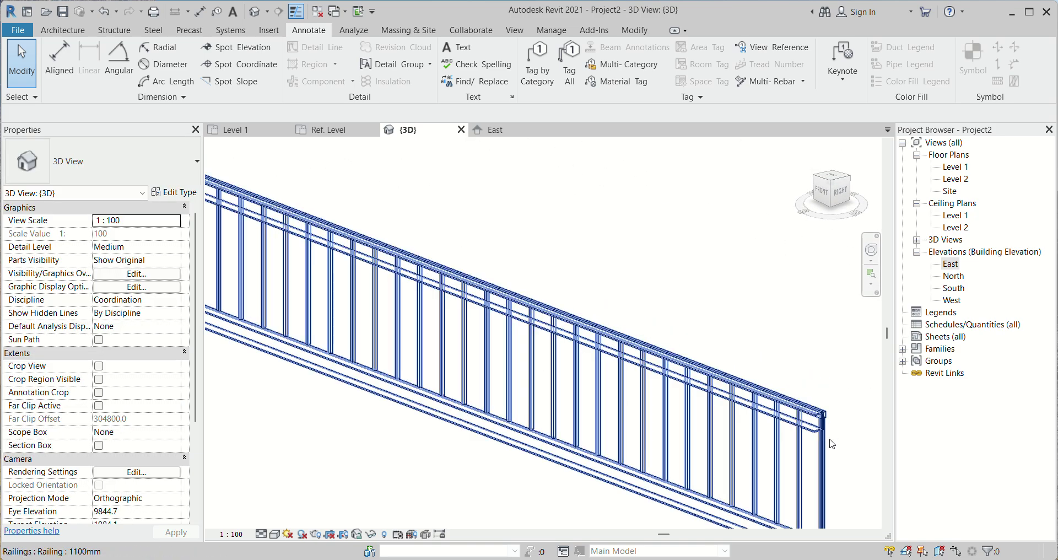
scroll(771, 448, up, 2)
click(777, 445)
scroll(741, 388, down, 2)
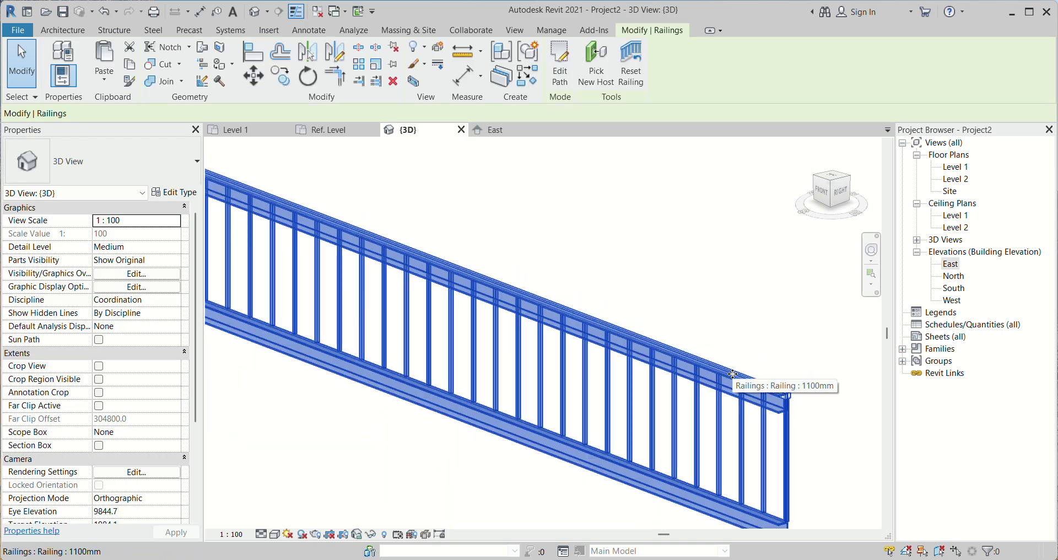
scroll(733, 418, down, 2)
scroll(715, 487, down, 1)
mouse_move(715, 487)
shift+middle_down()
mouse_move(739, 383)
mouse_move(843, 425)
mouse_move(656, 464)
mouse_move(624, 484)
mouse_move(560, 479)
shift+middle_up()
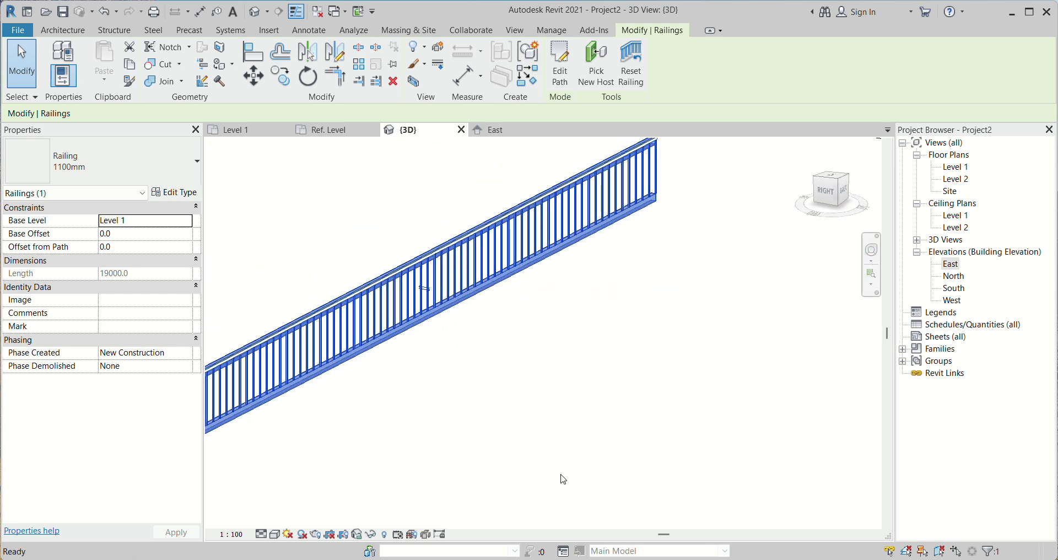
shift+middle_drag(769, 401, 311, 389)
scroll(311, 390, up, 2)
scroll(311, 389, up, 2)
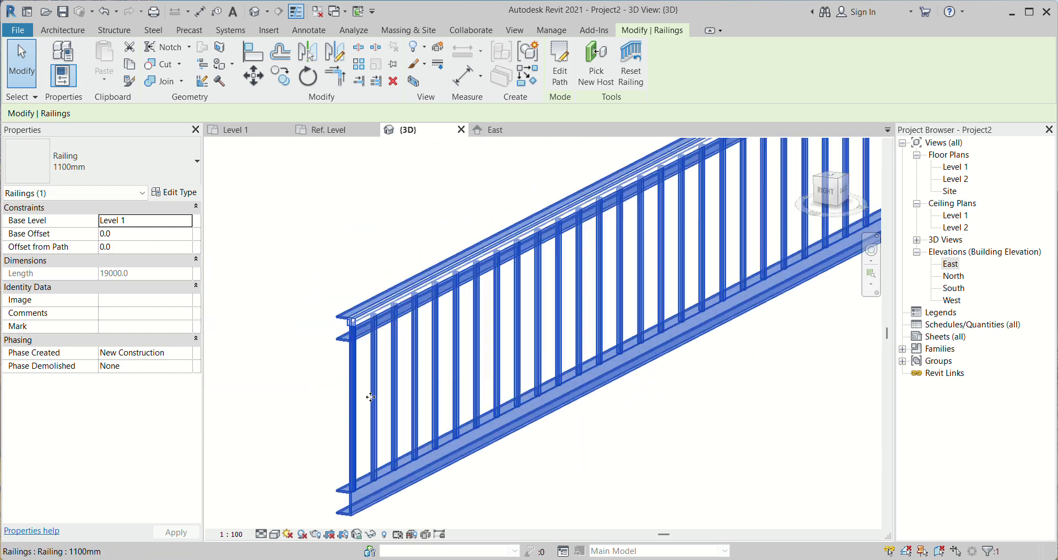
scroll(388, 402, up, 2)
scroll(396, 403, down, 3)
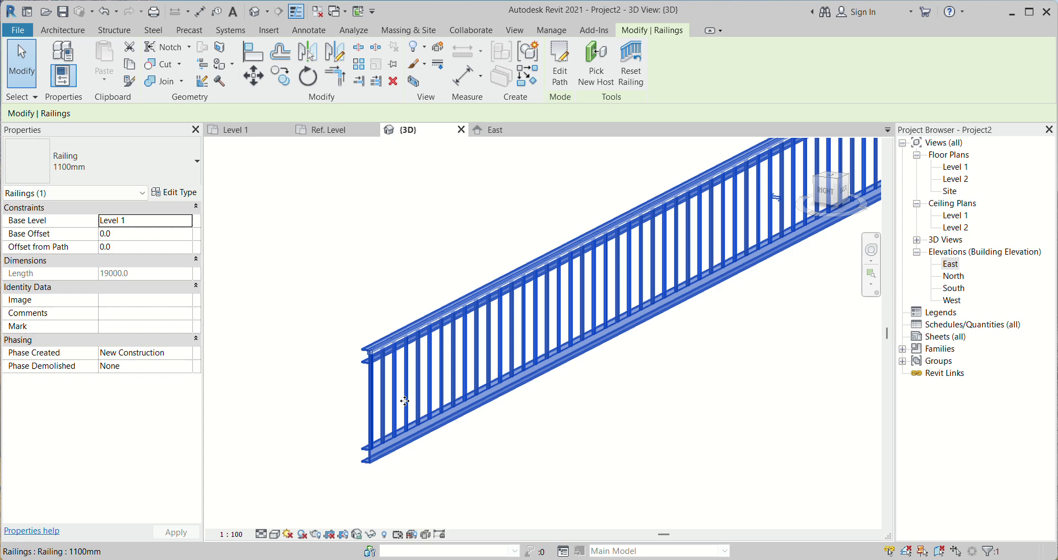
scroll(395, 403, down, 2)
shift+middle_drag(406, 405, 552, 427)
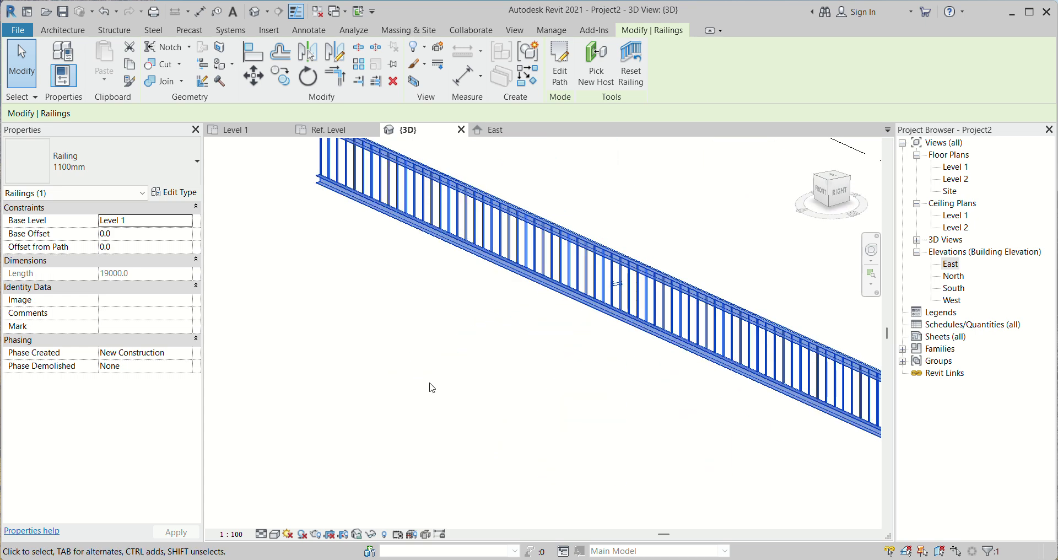
key(v)
key(v)
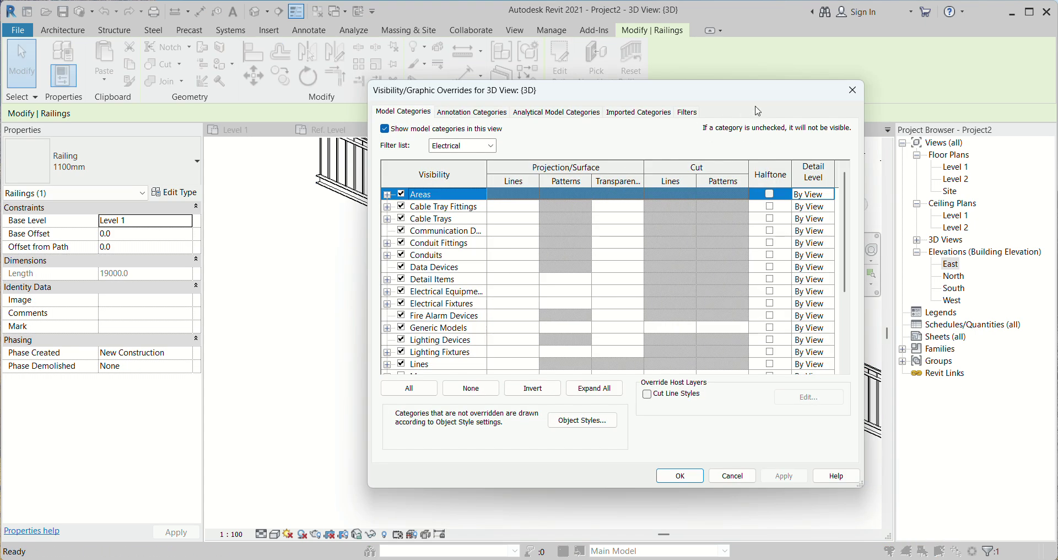
click(853, 90)
key(Escape)
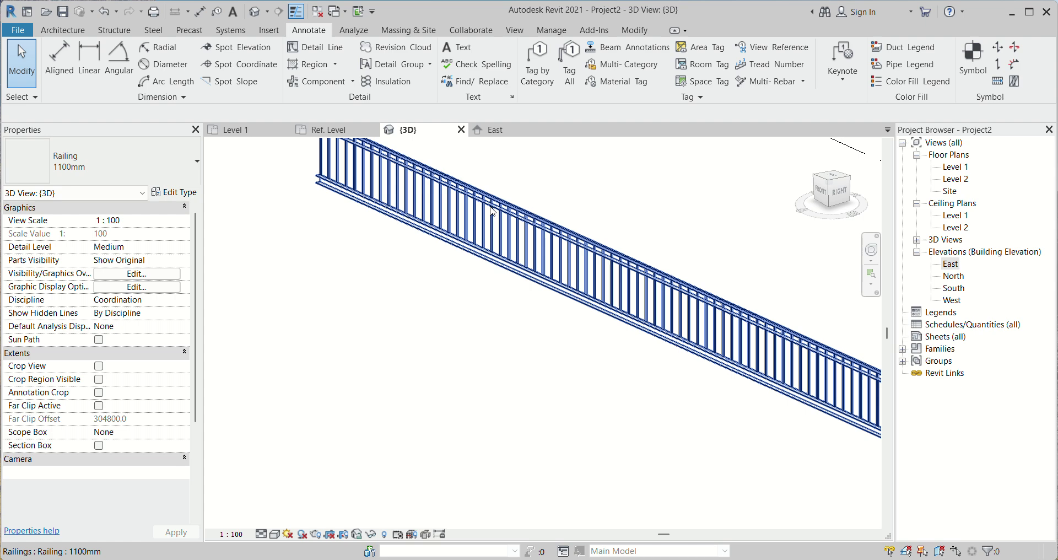
click(492, 211)
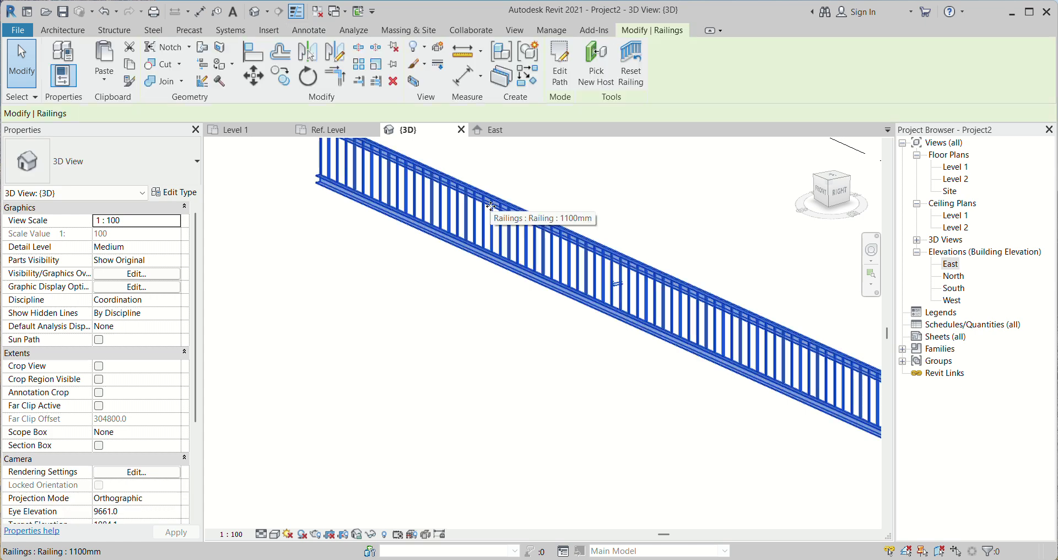
Delete the upper New Rail(2) from the rail structure, apply, and accept
click(176, 193)
click(761, 226)
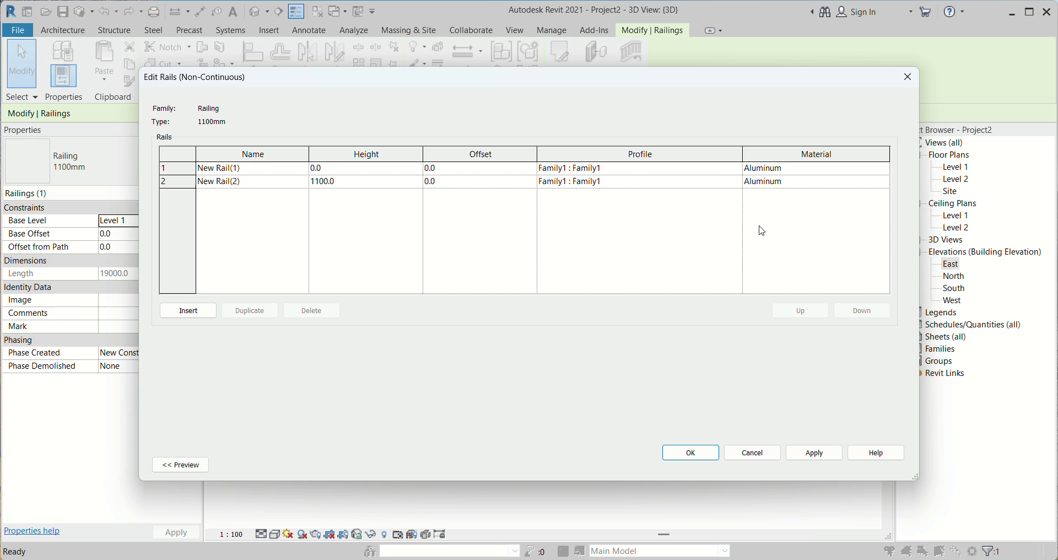
click(188, 177)
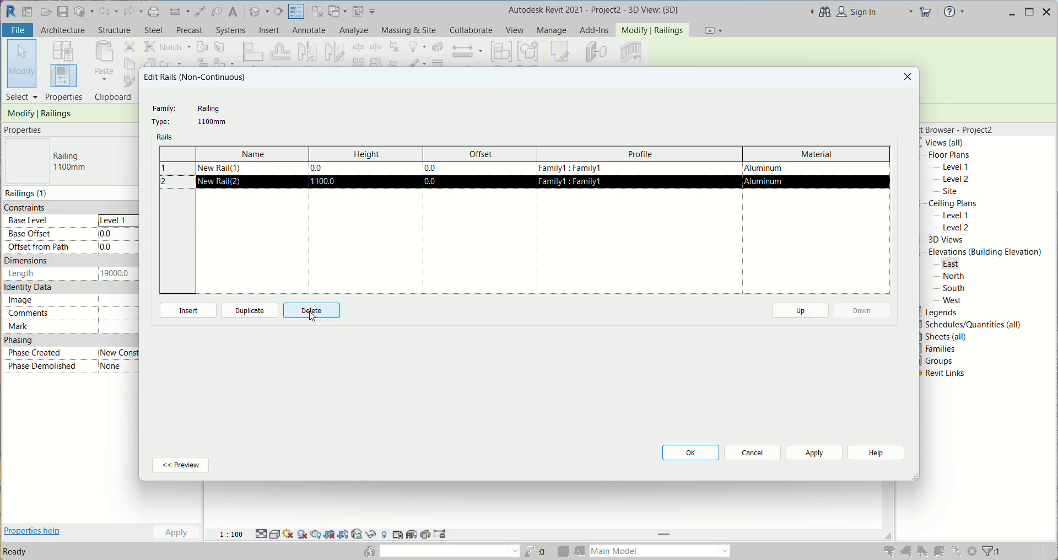
click(180, 465)
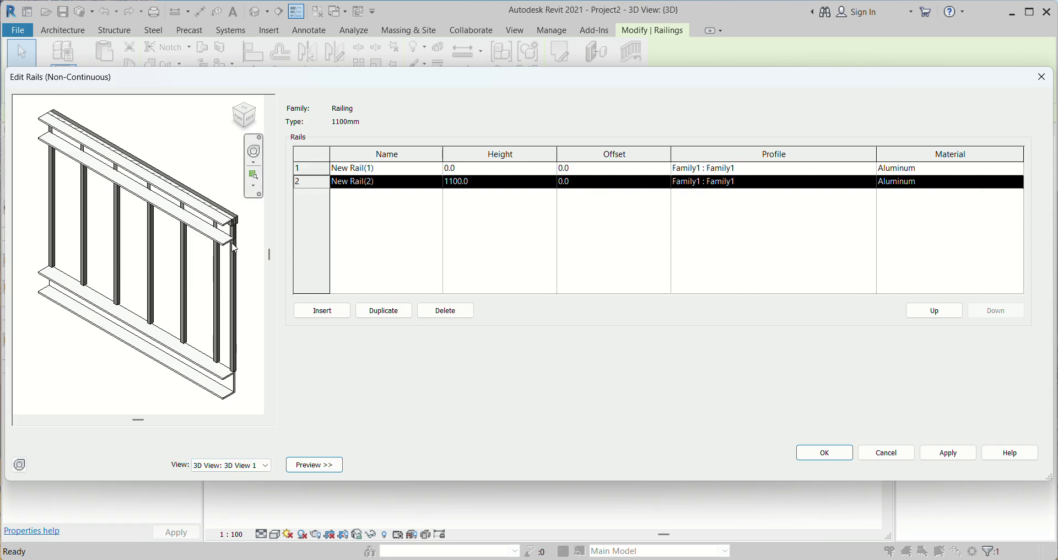
click(448, 314)
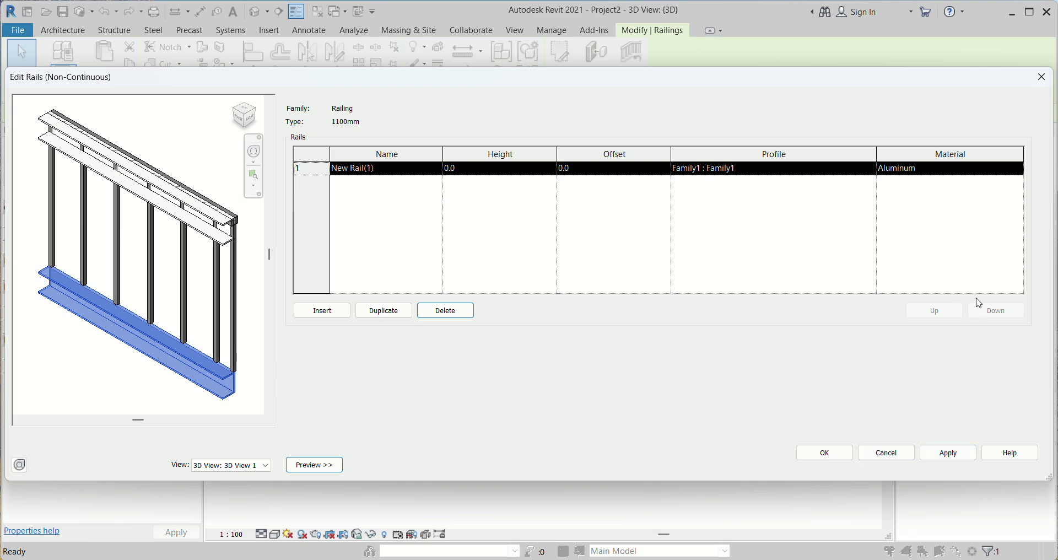
click(952, 450)
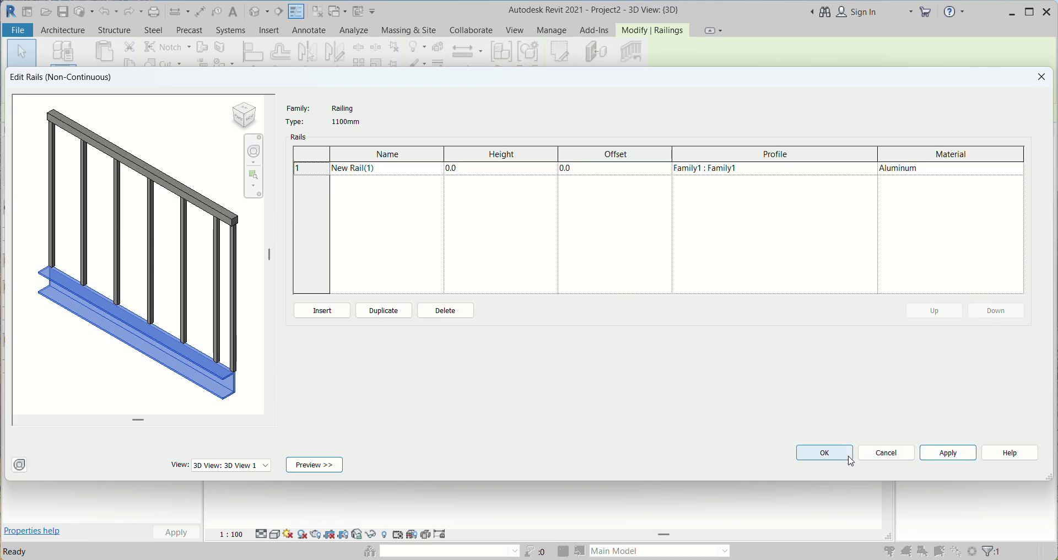
click(849, 457)
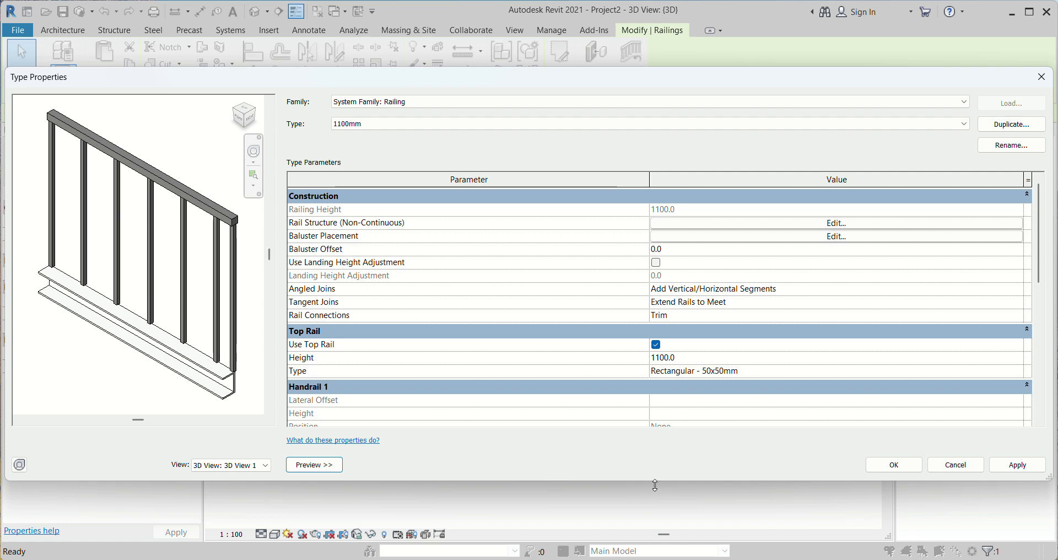
click(1017, 465)
click(894, 465)
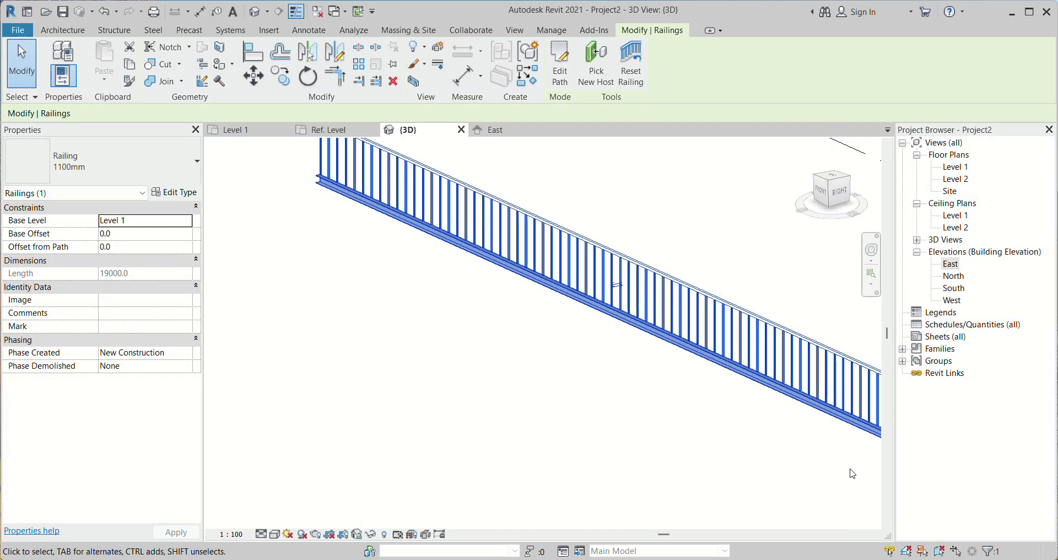
scroll(791, 332, down, 1)
scroll(820, 472, down, 2)
scroll(743, 378, up, 3)
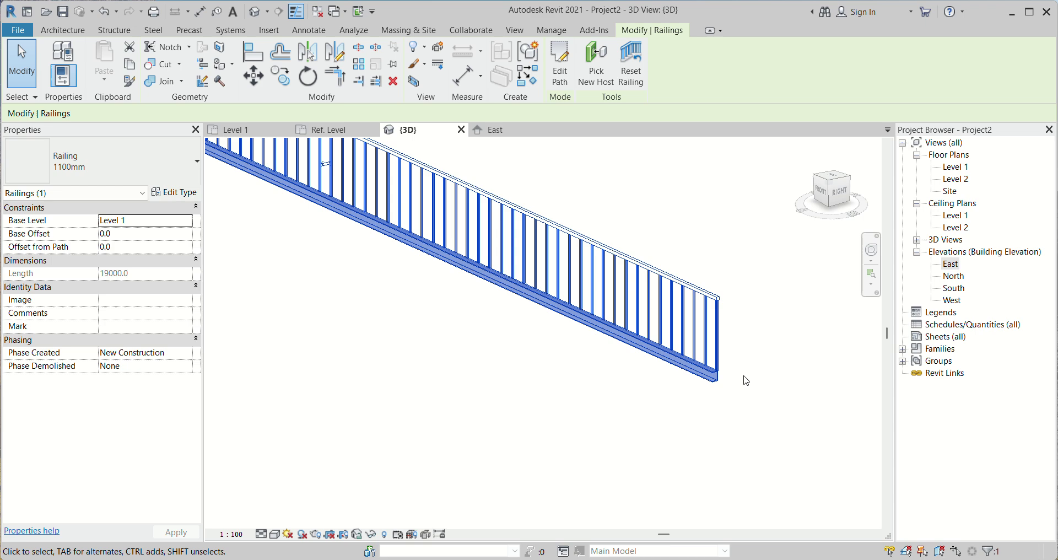
scroll(737, 384, up, 2)
scroll(671, 376, up, 2)
scroll(671, 377, down, 2)
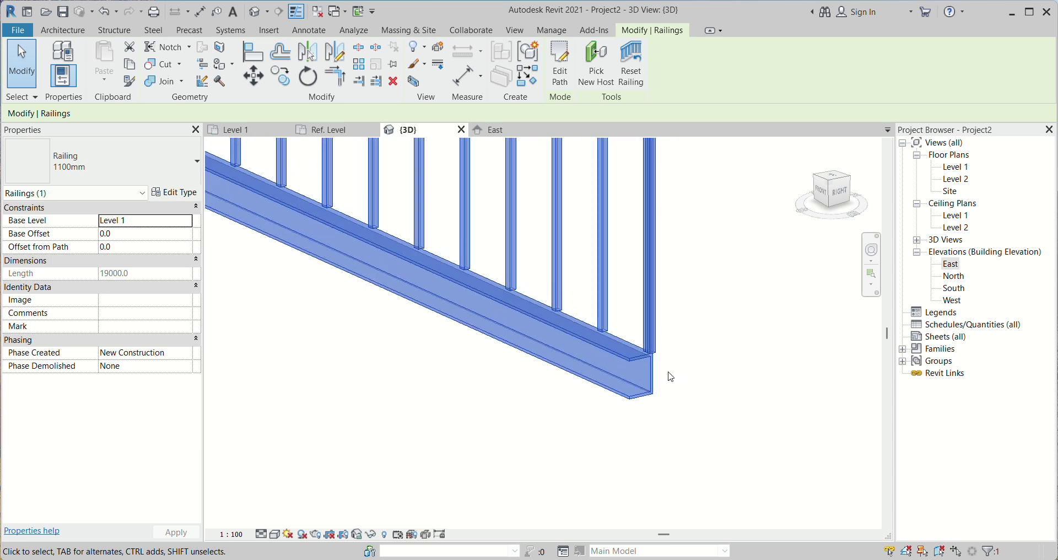
scroll(668, 370, down, 2)
scroll(672, 370, down, 1)
key(Escape)
scroll(562, 272, up, 2)
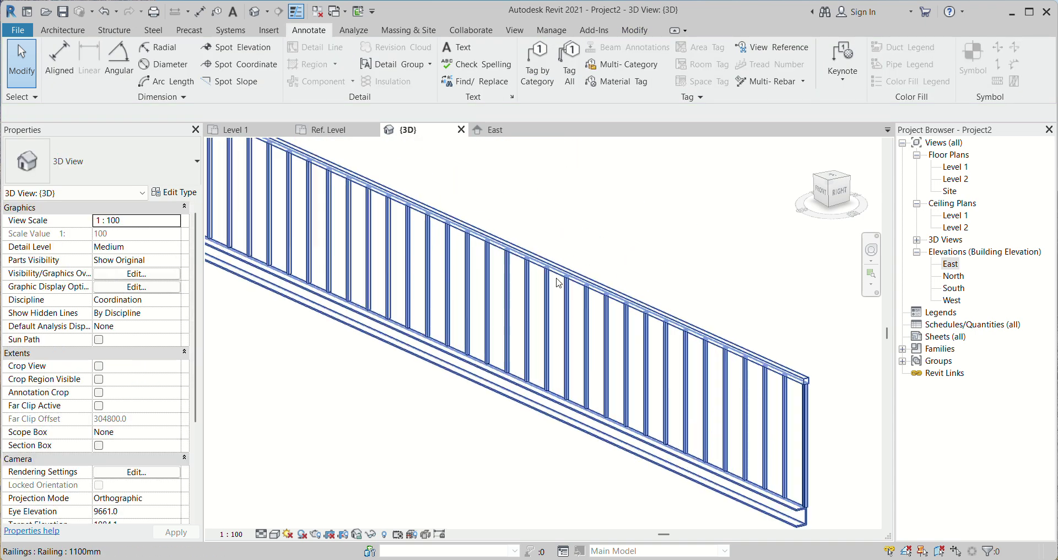
scroll(562, 272, up, 1)
scroll(584, 330, down, 1)
scroll(589, 374, up, 1)
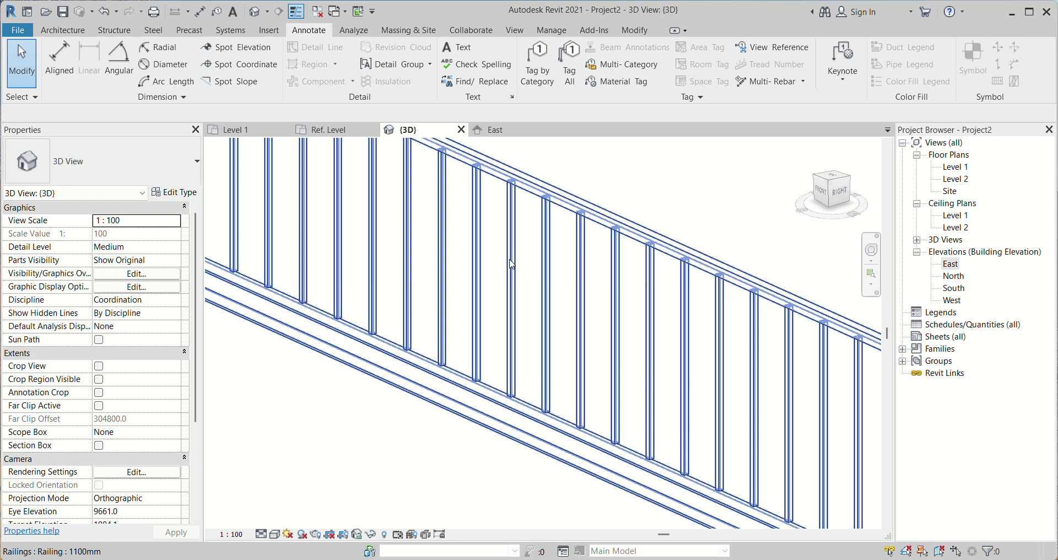